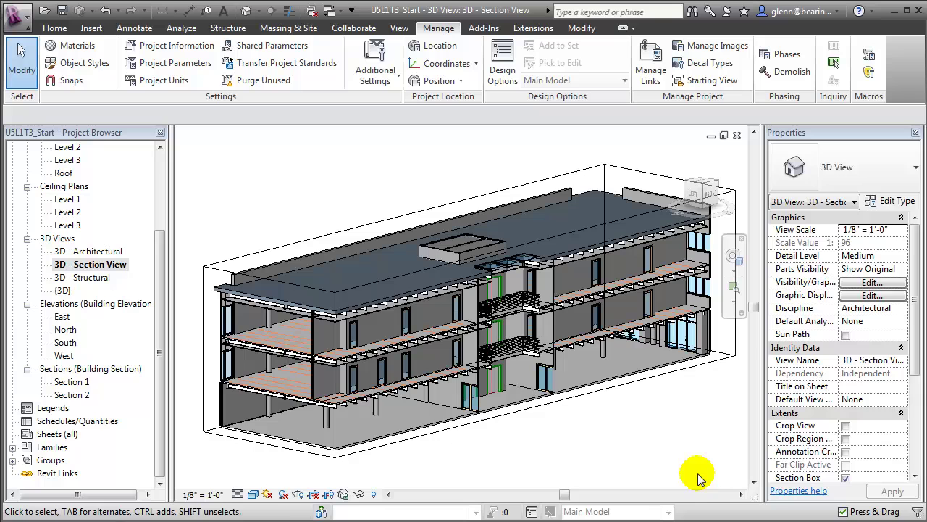
- Open Section 1 and zoom into the exterior wall between Level 2 and Level 3
double_click(72, 381)
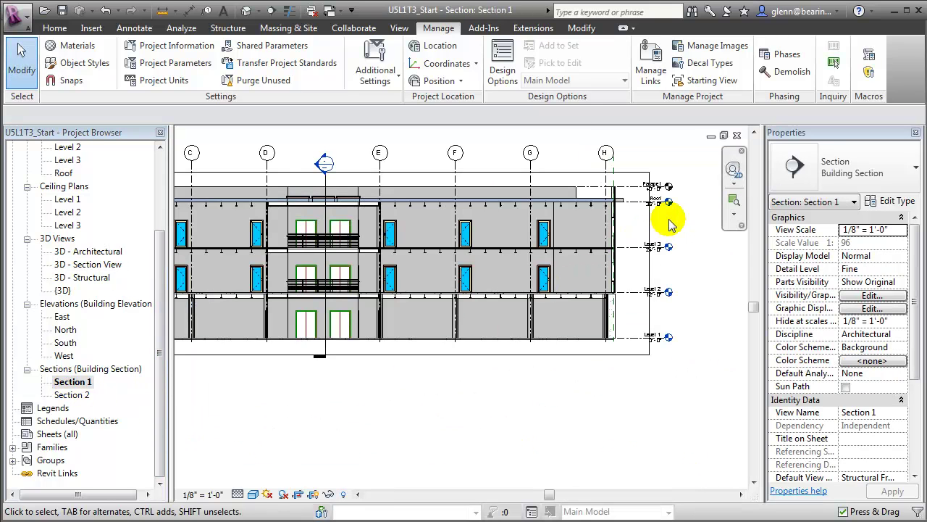
click(734, 198)
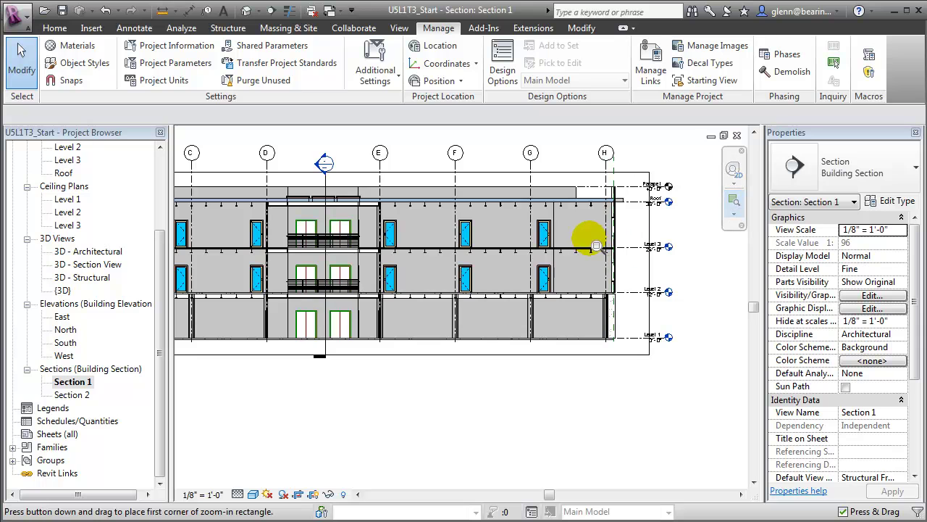
drag(587, 235, 640, 313)
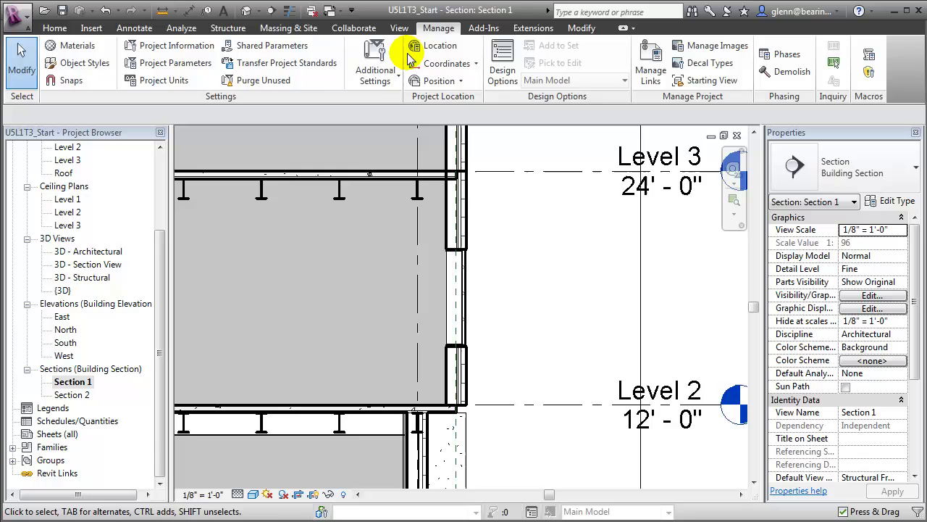
- Draw a callout rectangle around the wall between Level 2 and Level 3
click(400, 28)
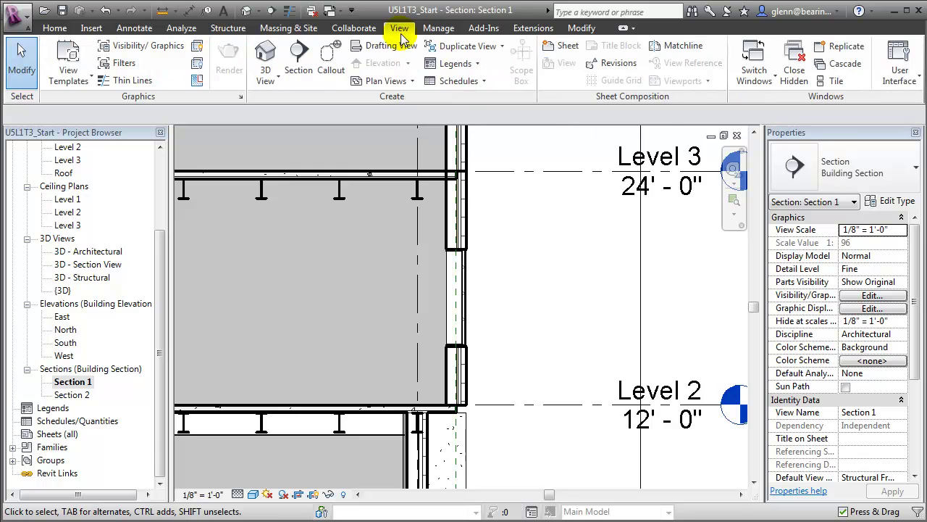
click(338, 58)
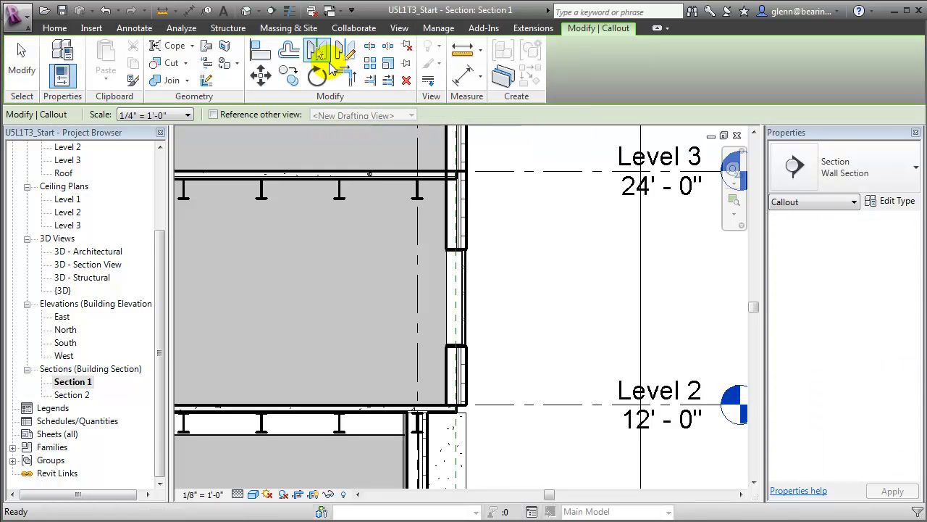
click(370, 147)
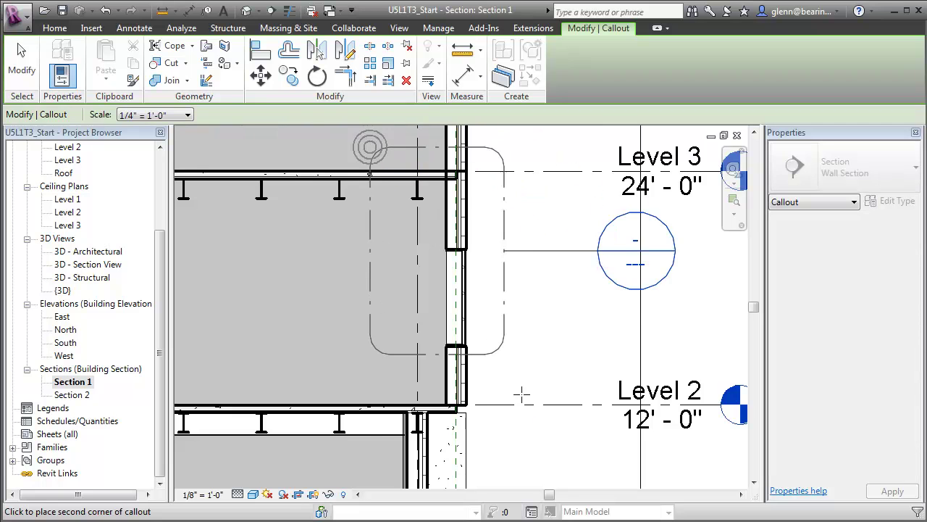
click(547, 454)
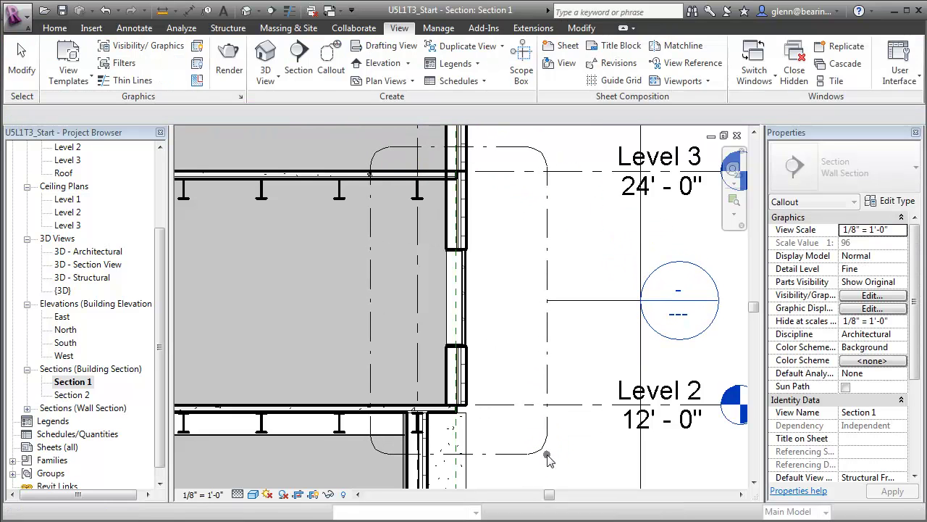
- Open the new callout view of Section 1
double_click(665, 344)
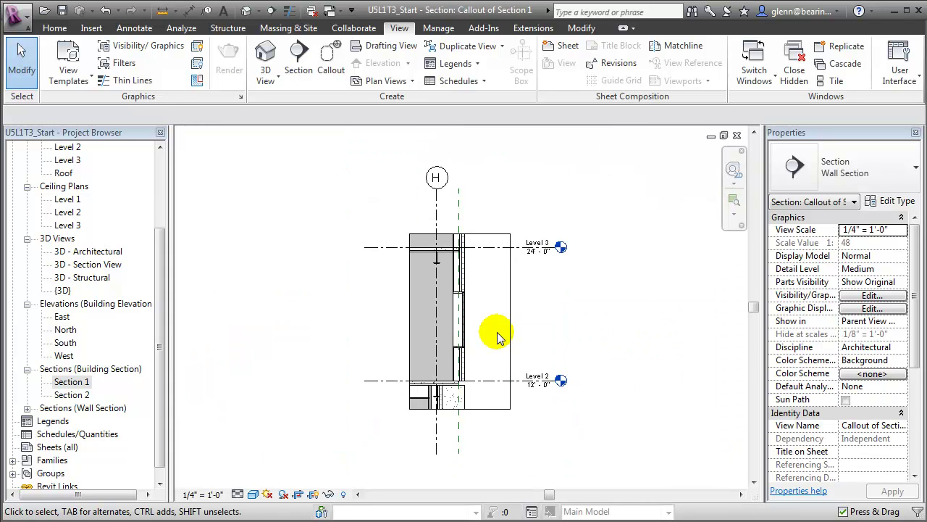
scroll(497, 337, up, 5)
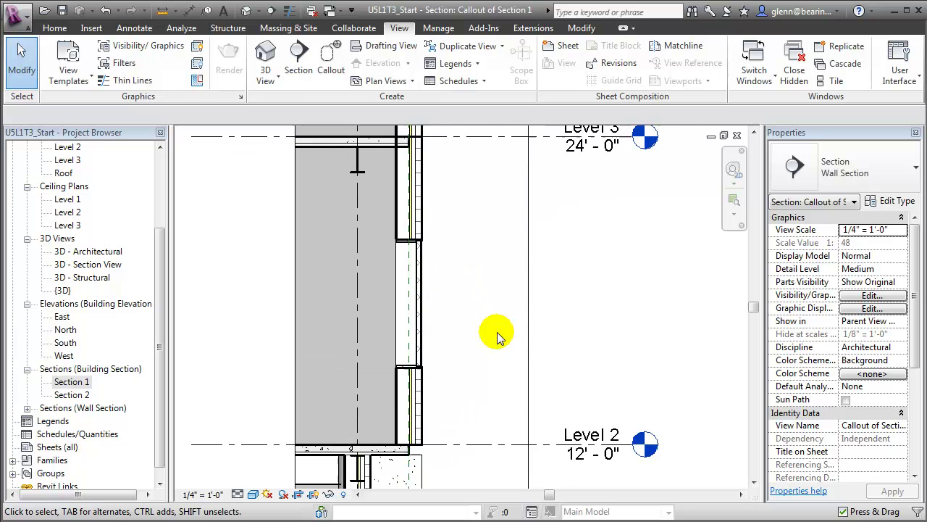
scroll(497, 337, down, 1)
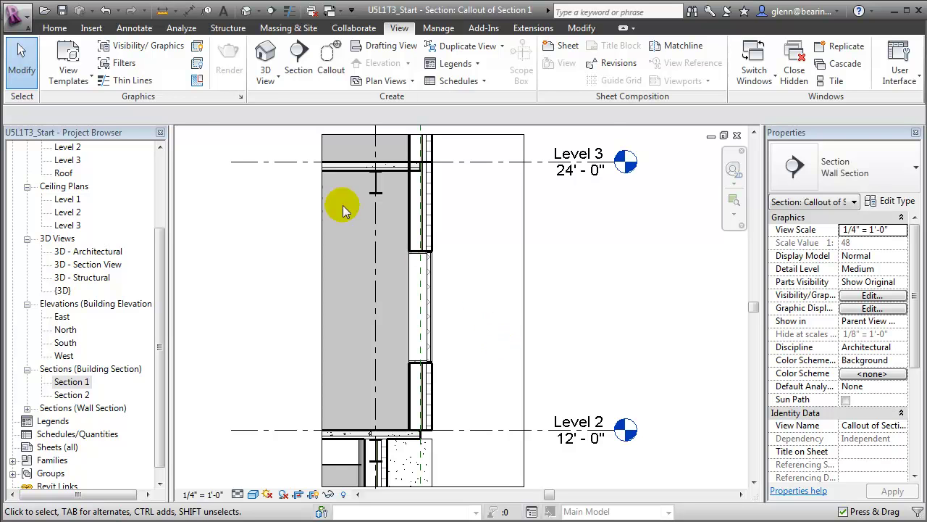
- Dimension Level 2, both mullions and Level 3 as 3'-0", 5'-0", 4'-0" beside the wall
click(188, 10)
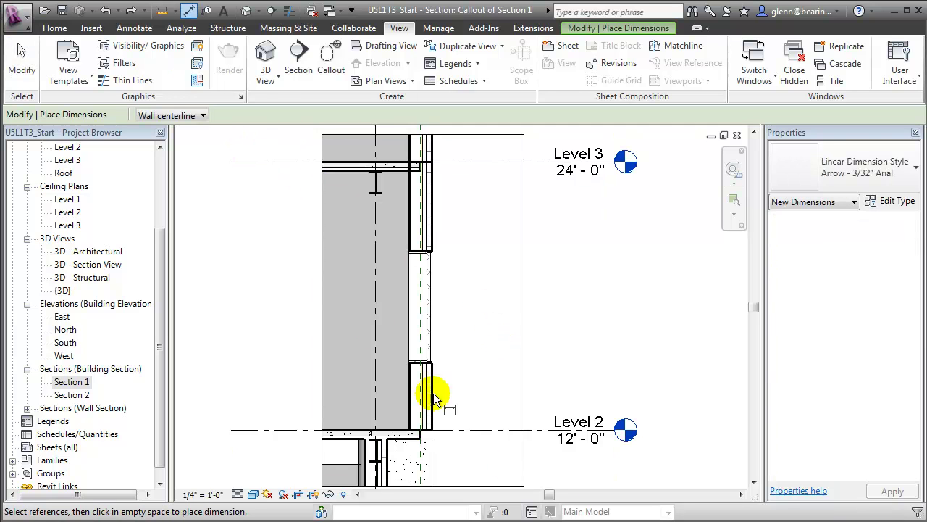
click(129, 27)
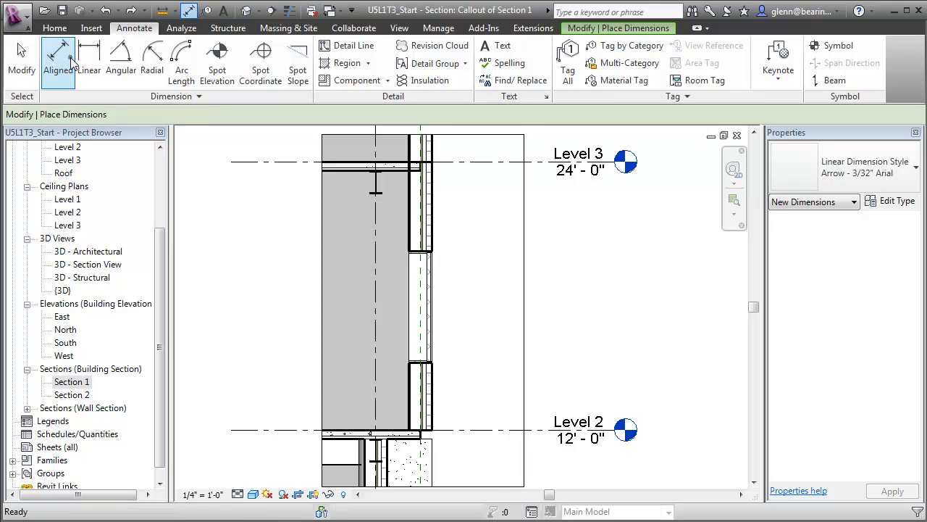
click(504, 433)
click(425, 366)
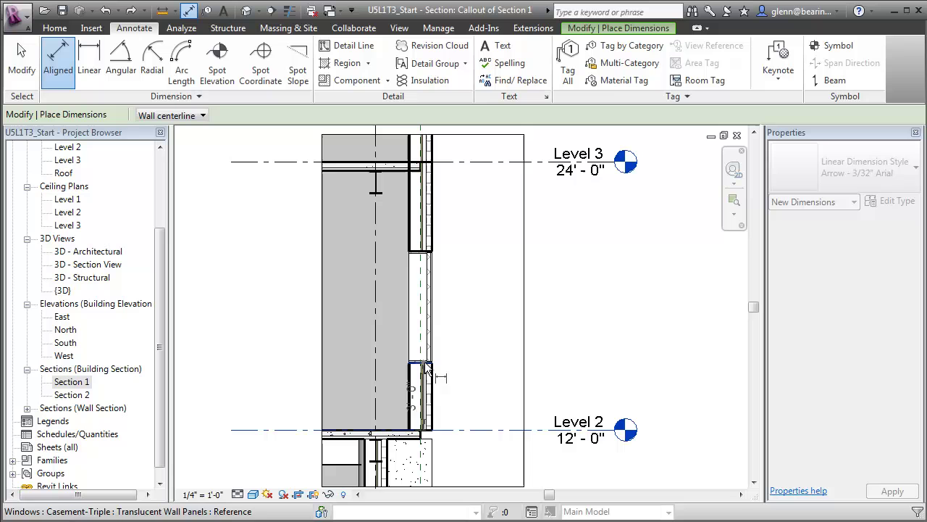
click(416, 253)
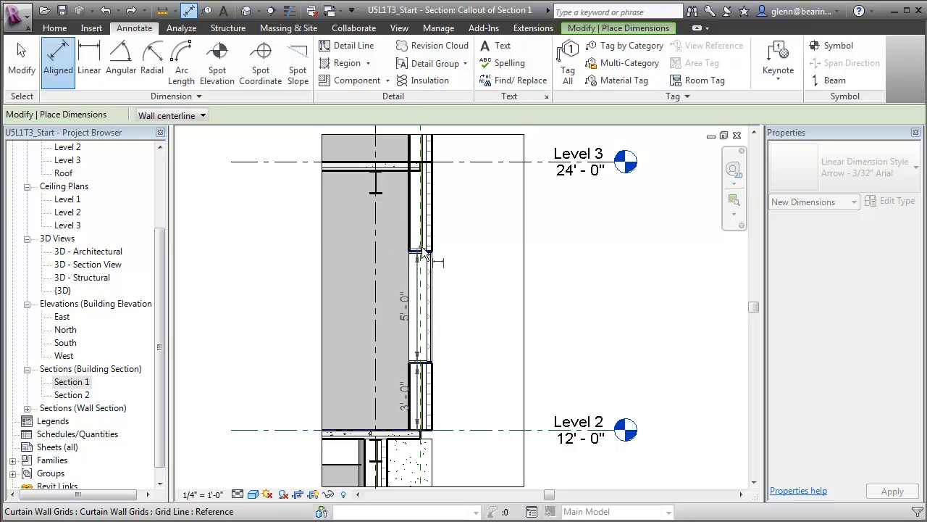
click(505, 162)
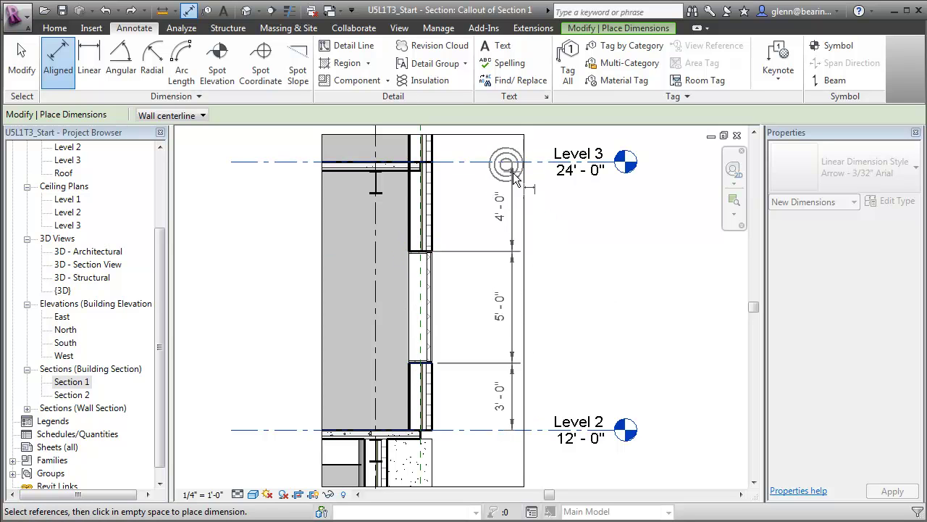
click(515, 190)
key(Escape)
key(Escape)
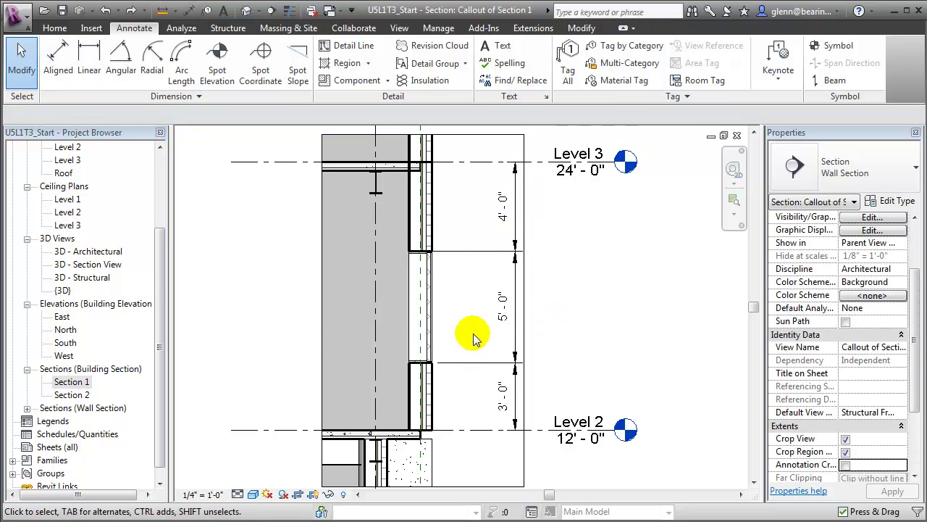
- Tag the wall's window as 16, with its leader pulled out to the right
click(622, 46)
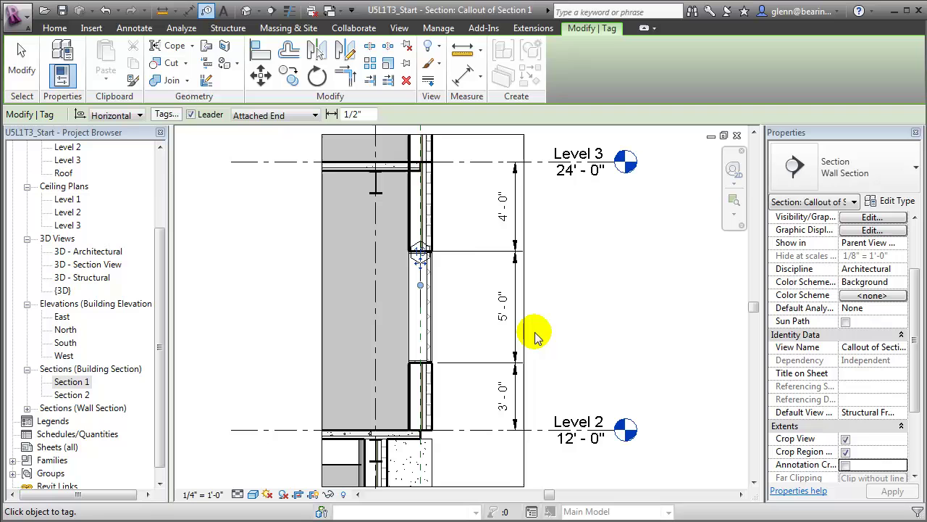
click(420, 263)
drag(449, 273, 577, 367)
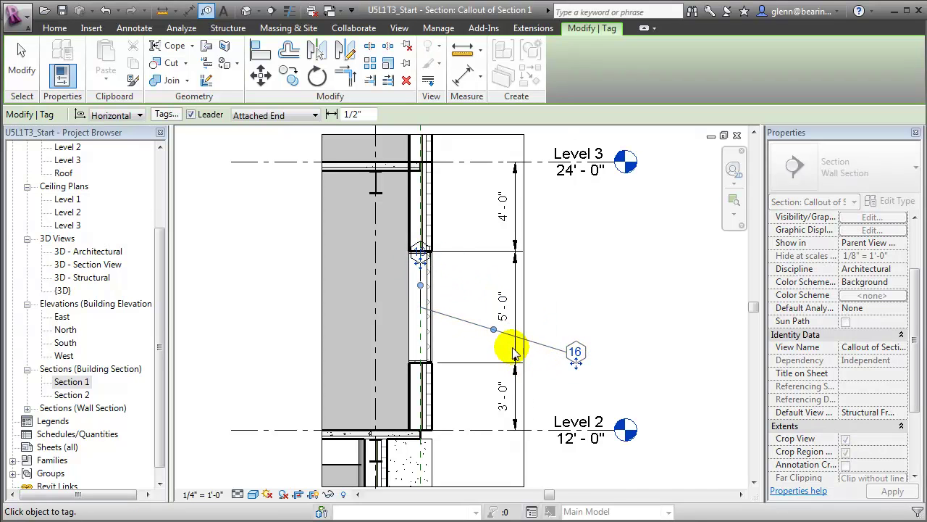
drag(494, 345, 493, 352)
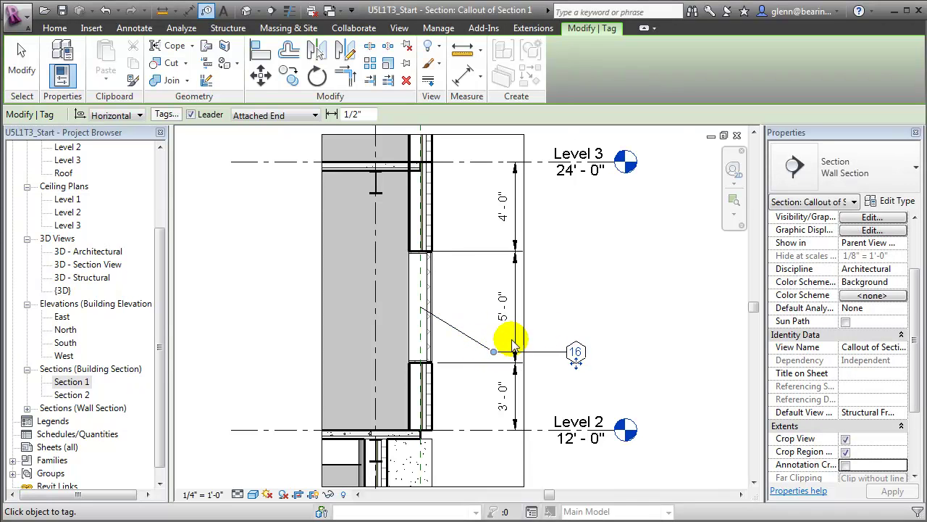
key(Escape)
key(Escape)
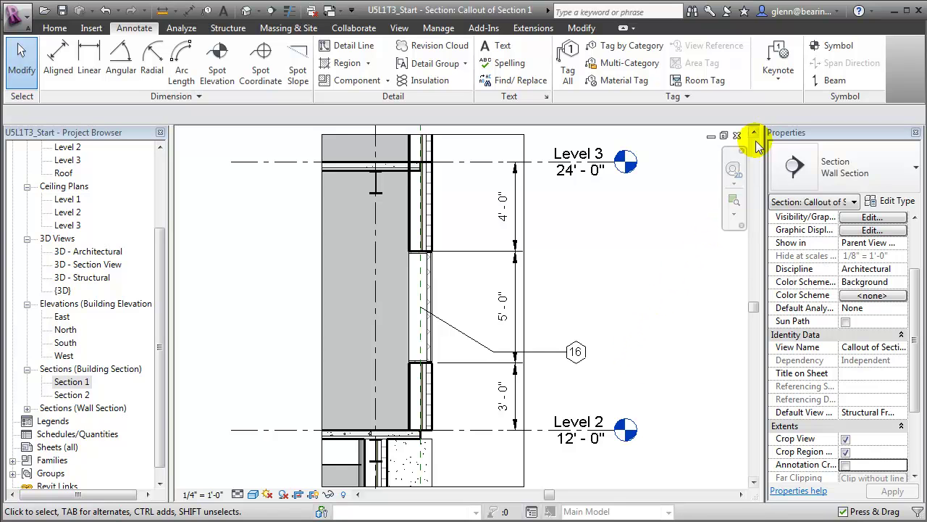
- Place a material keynote on the wall, with its tag beside the wall
click(787, 81)
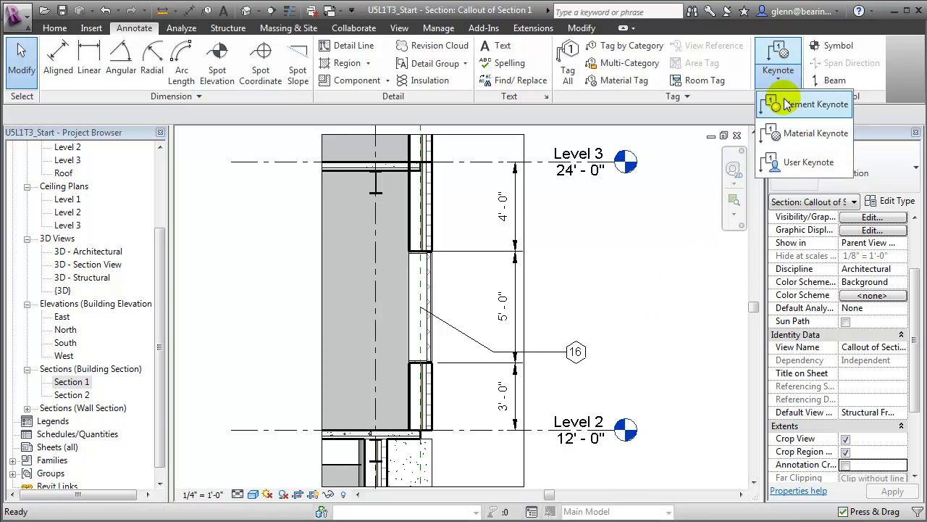
click(771, 131)
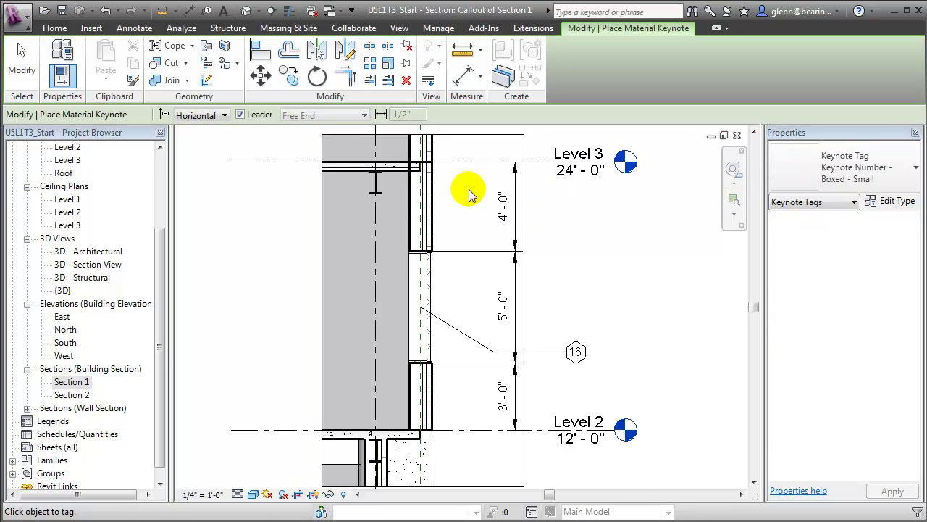
click(430, 221)
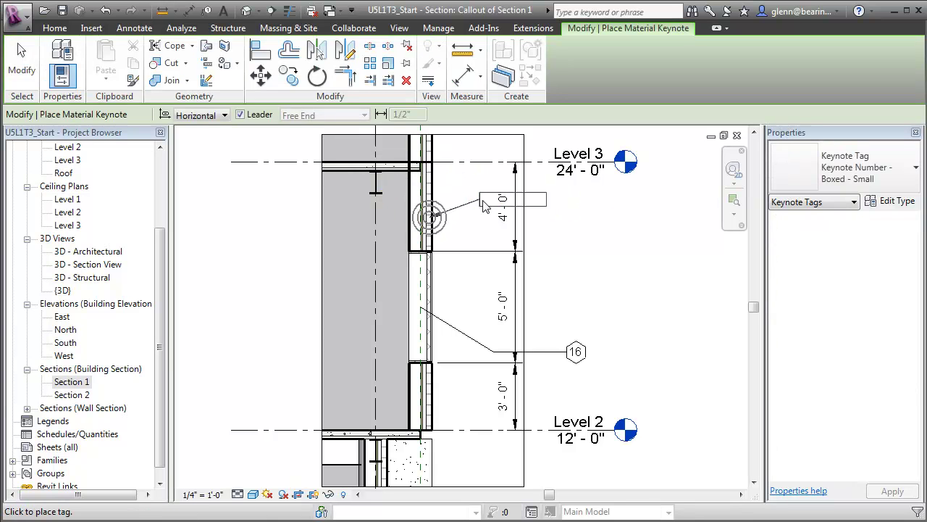
click(569, 253)
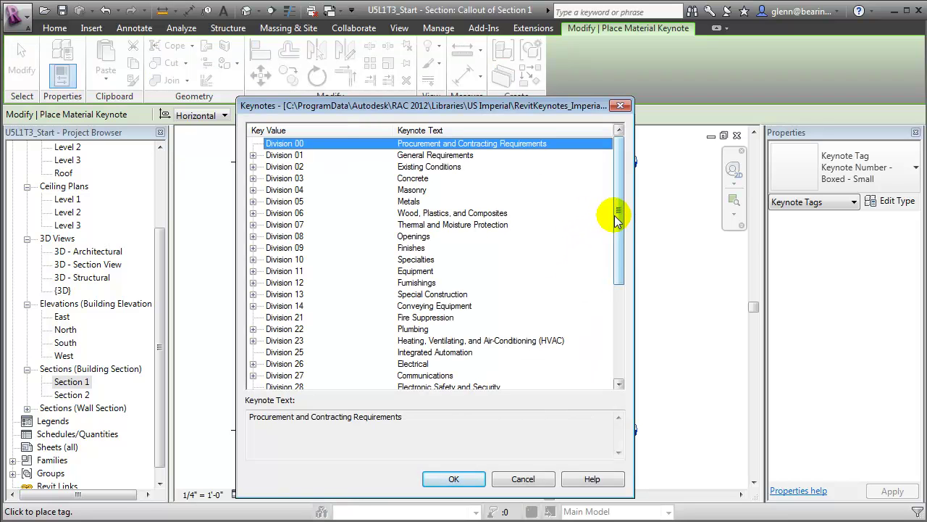
drag(617, 216, 618, 225)
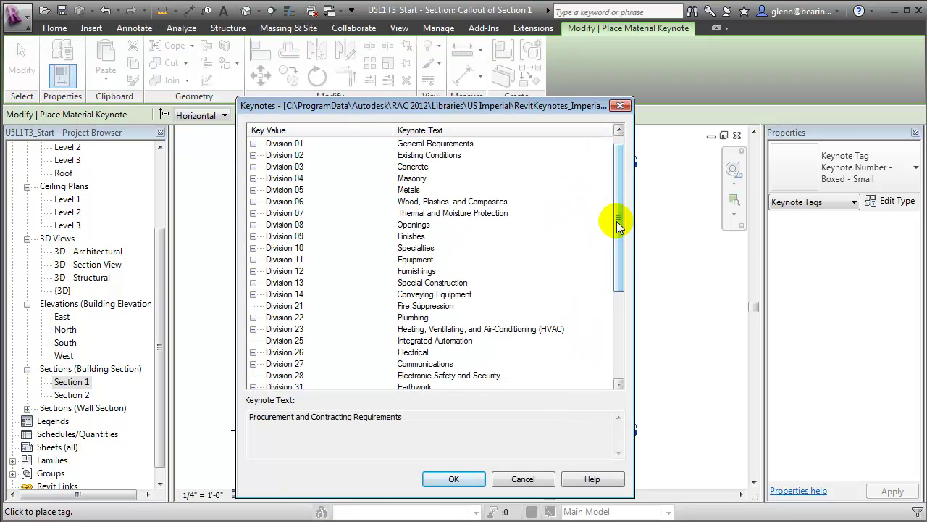
- Choose keynote 07 24 00.A3, EIFS On 2" Insulation Board, under Division 07
click(253, 213)
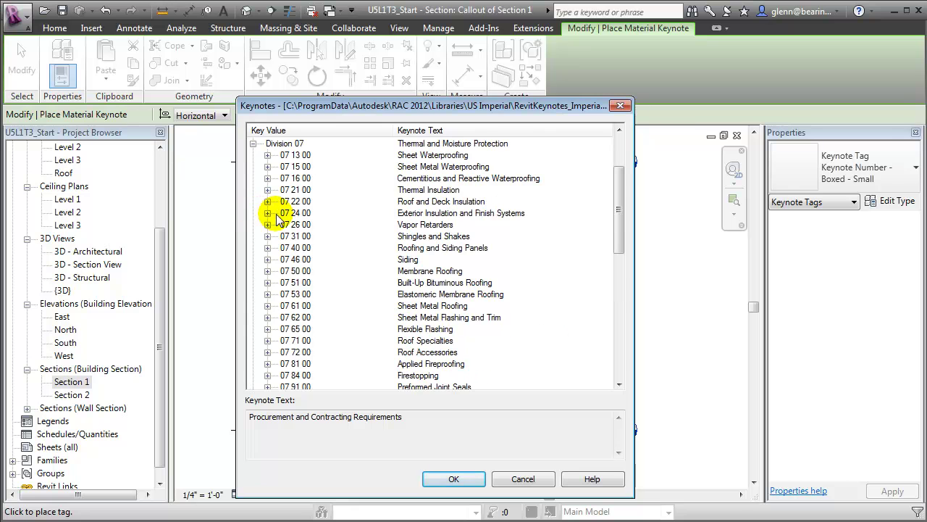
click(268, 213)
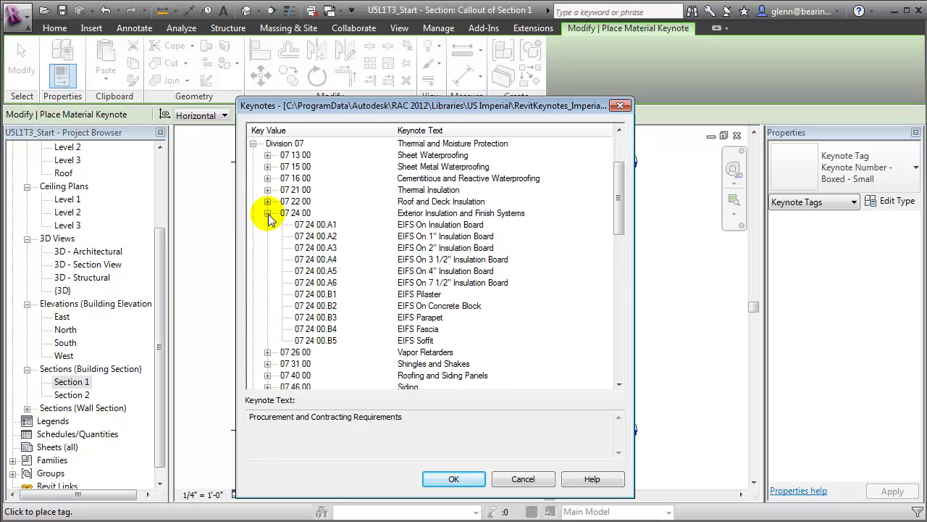
click(313, 247)
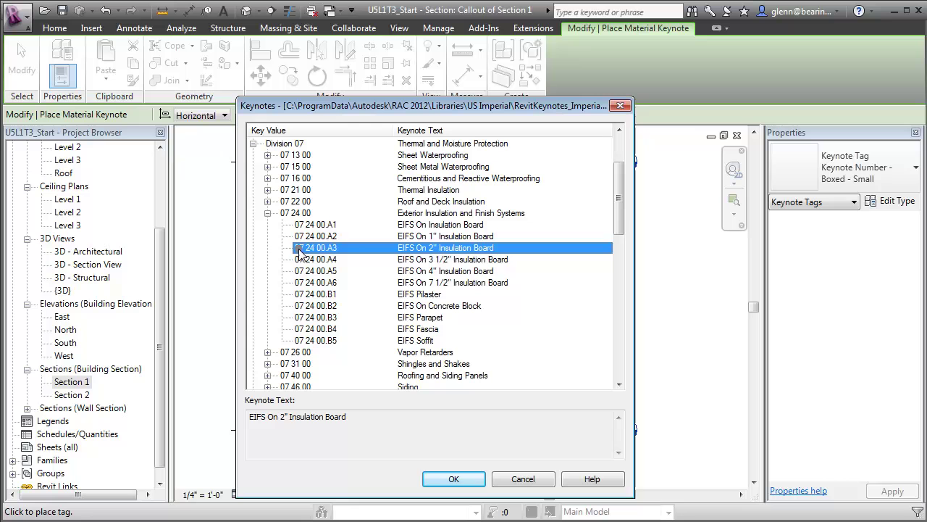
click(455, 480)
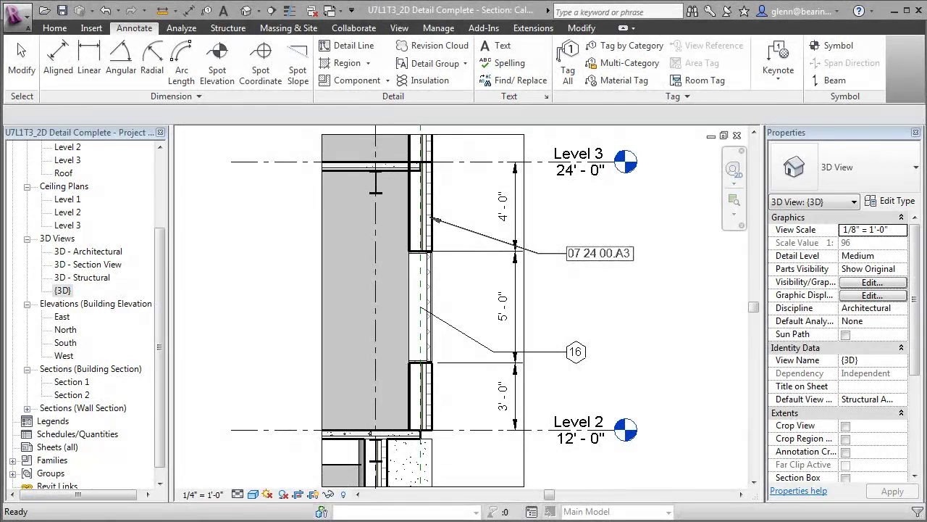
- Duplicate the {3D} view to create Copy of {3D}
click(63, 290)
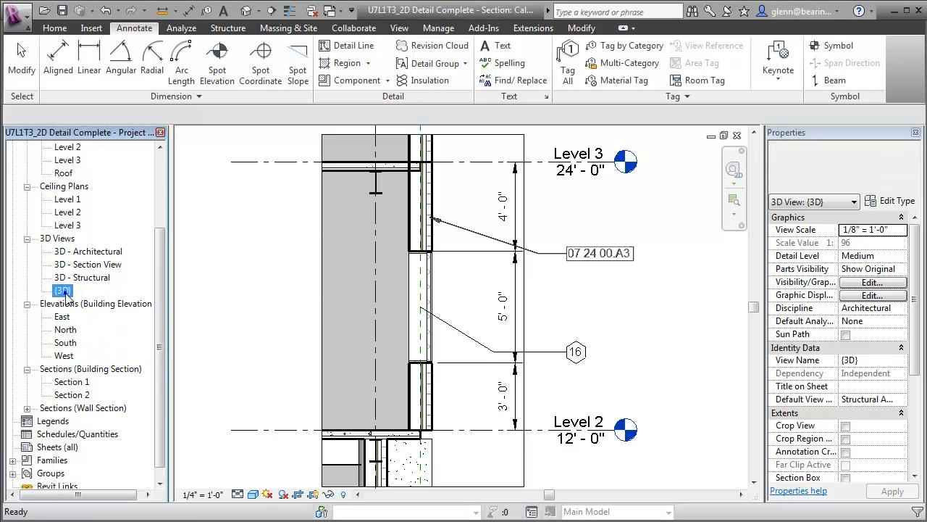
right_click(63, 292)
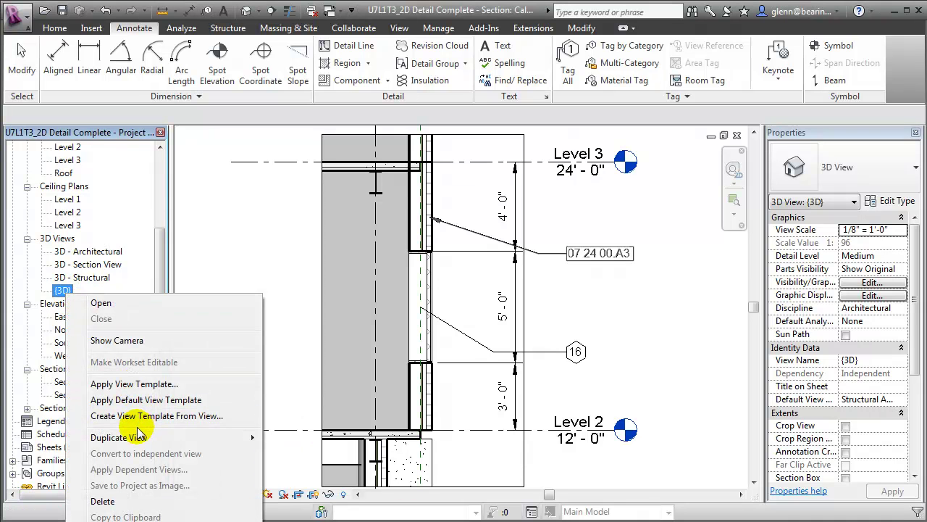
mouse_move(246, 437)
click(305, 437)
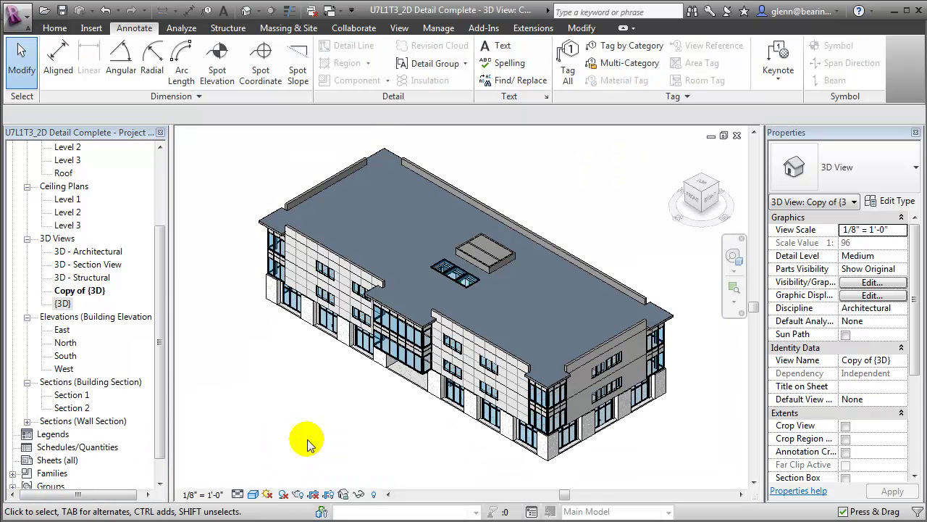
right_click(90, 294)
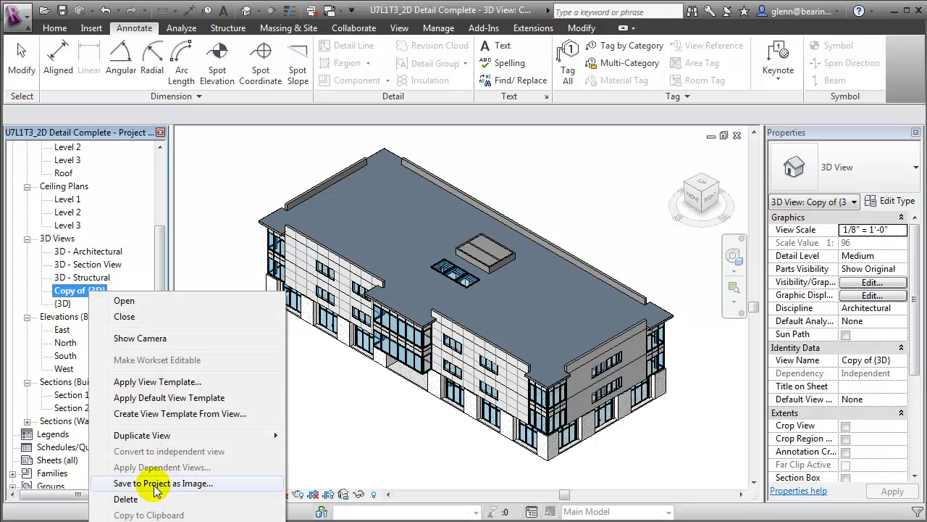
- Rename Copy of {3D} to '3D Wall Assembly Detail'
click(151, 519)
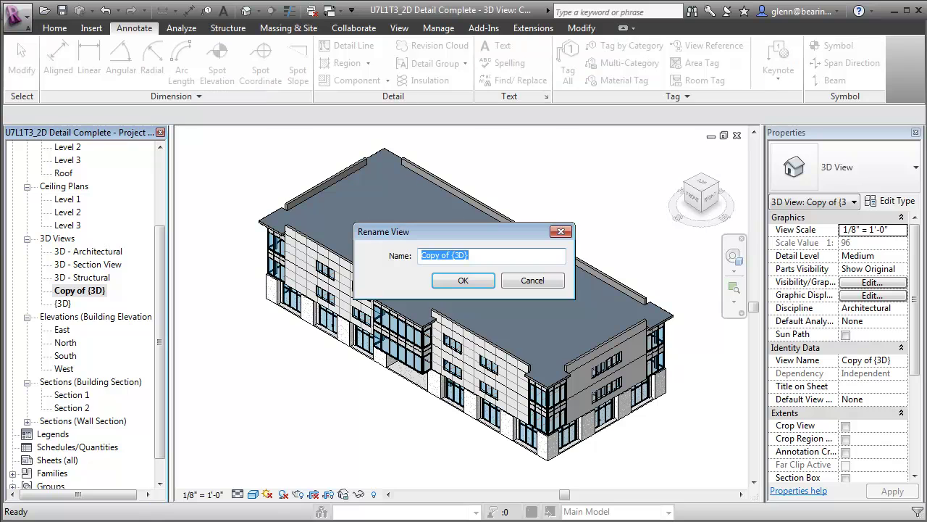
key(BackSpace)
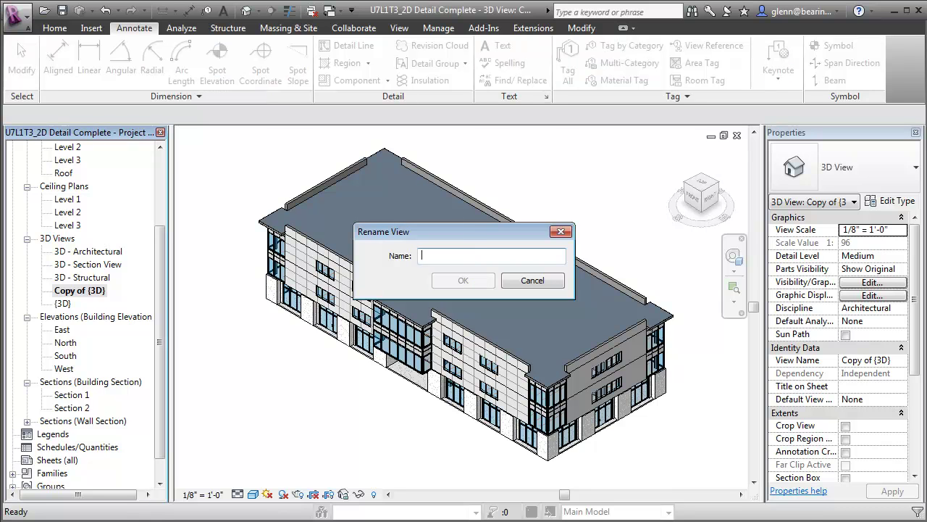
text(3D Wall Assembly De)
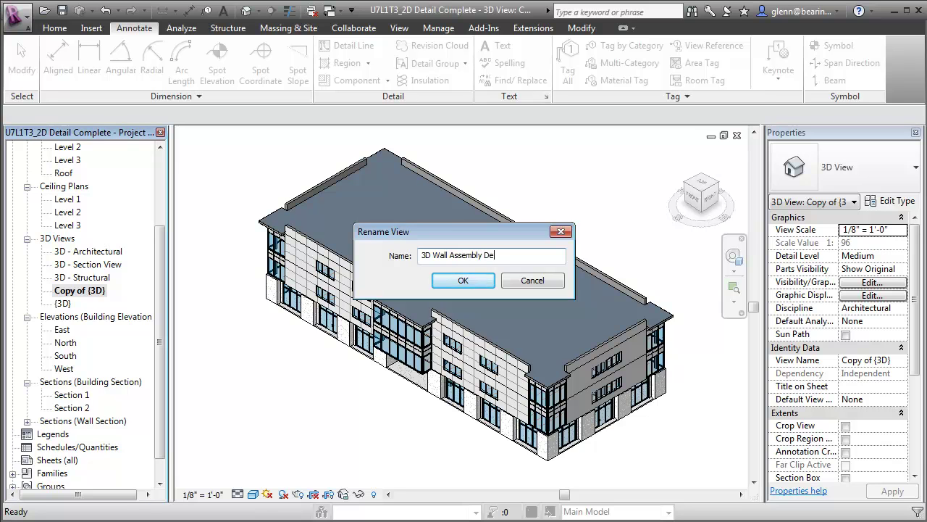
text(tail)
key(Return)
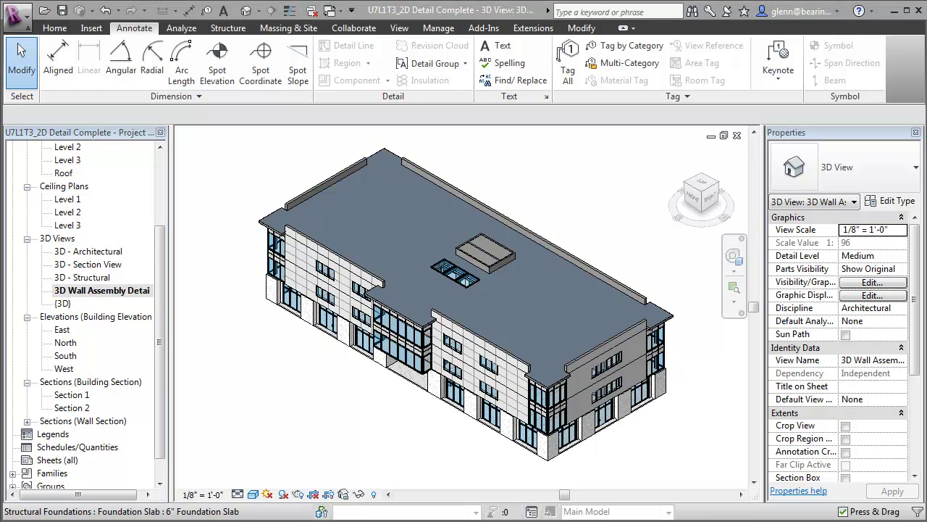
- Use the SteeringWheel's Orient to View to match the existing 3D section view
click(734, 261)
right_click(682, 288)
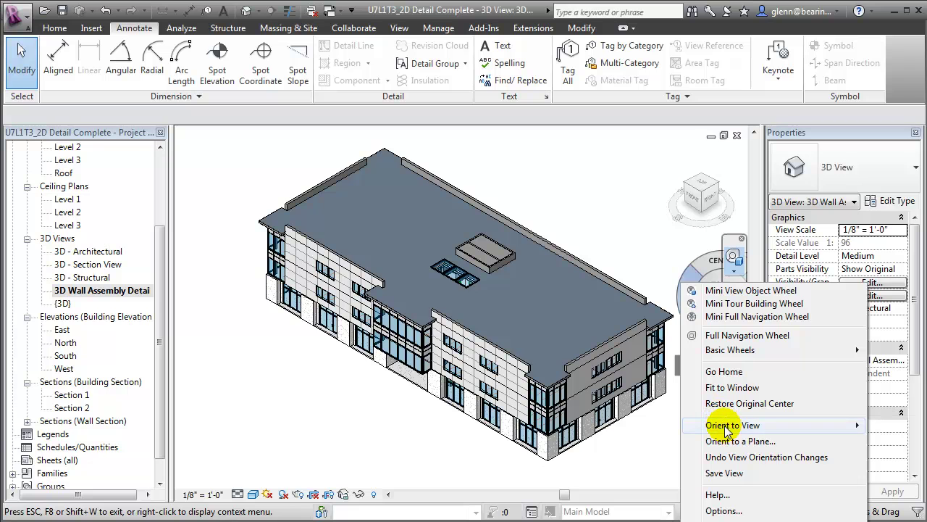
mouse_move(726, 429)
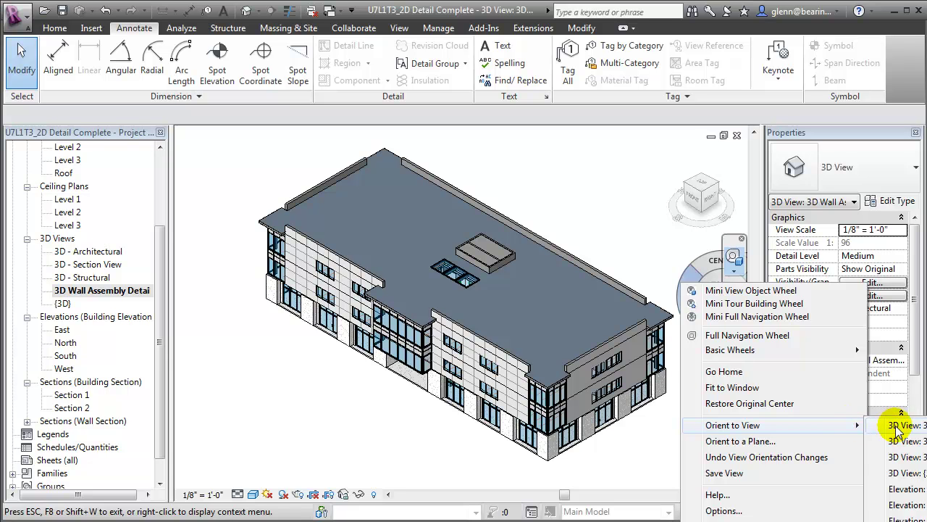
click(906, 489)
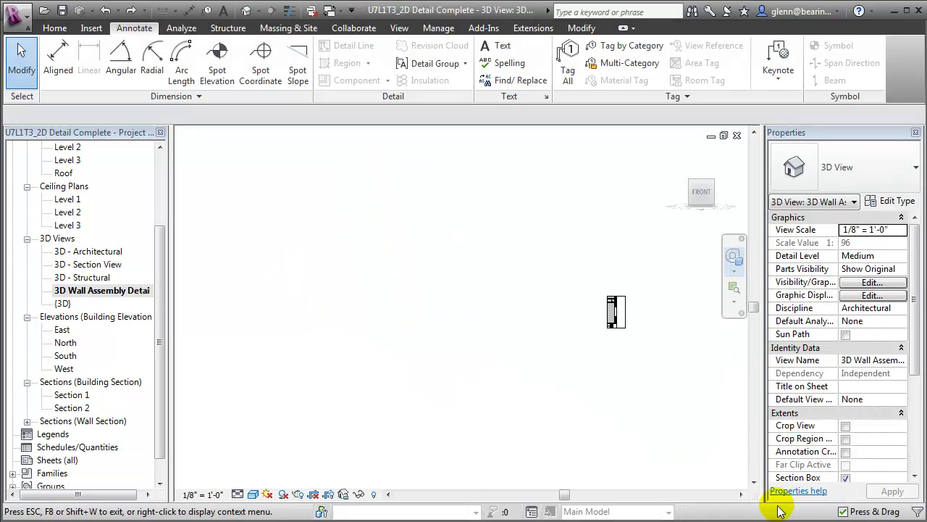
- Zoom in on the small wall assembly, then orbit and pan it into an oblique view
click(734, 288)
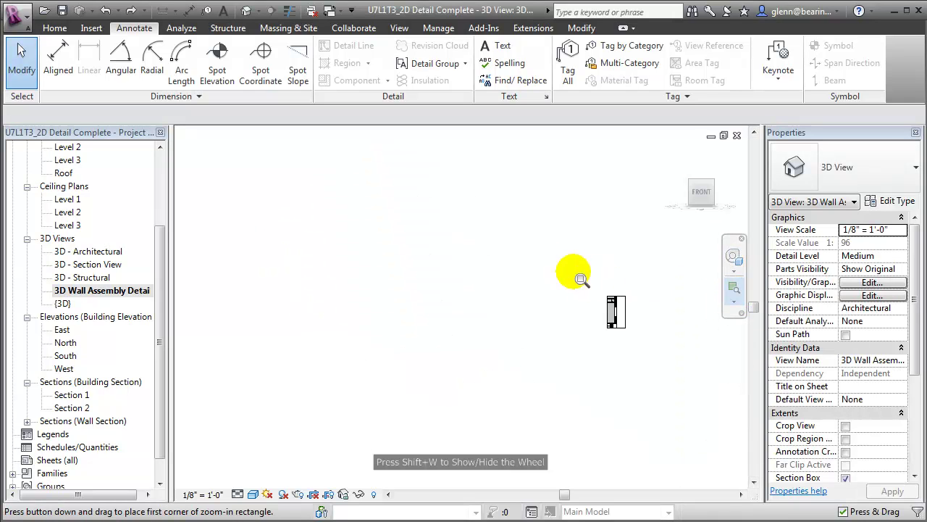
drag(580, 279, 632, 339)
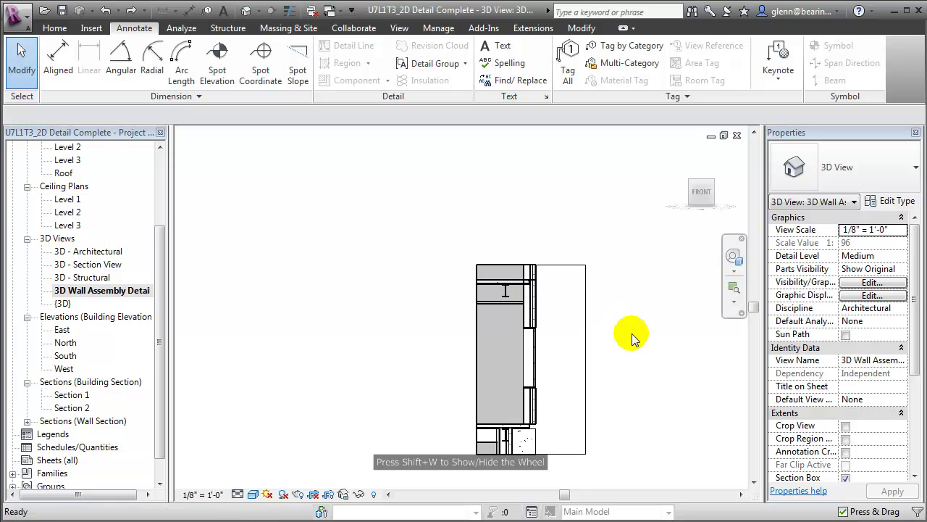
click(734, 258)
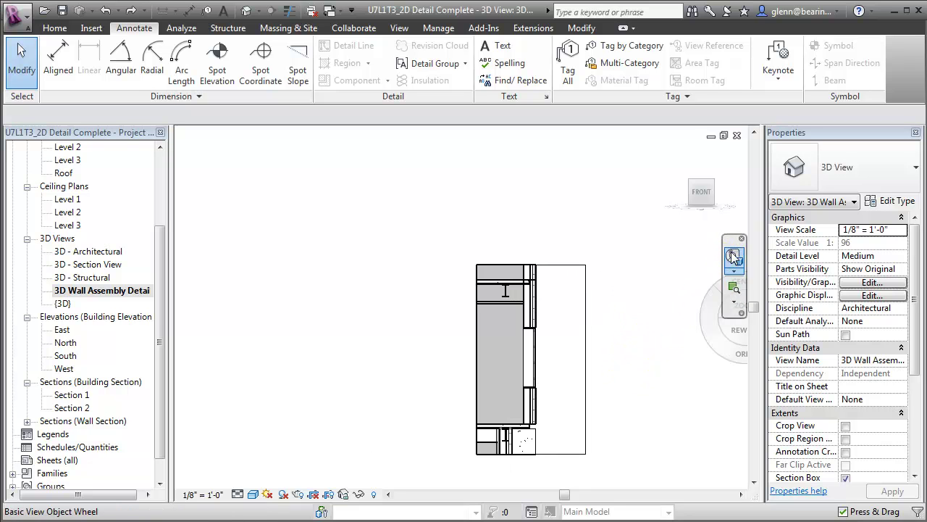
drag(711, 346, 693, 360)
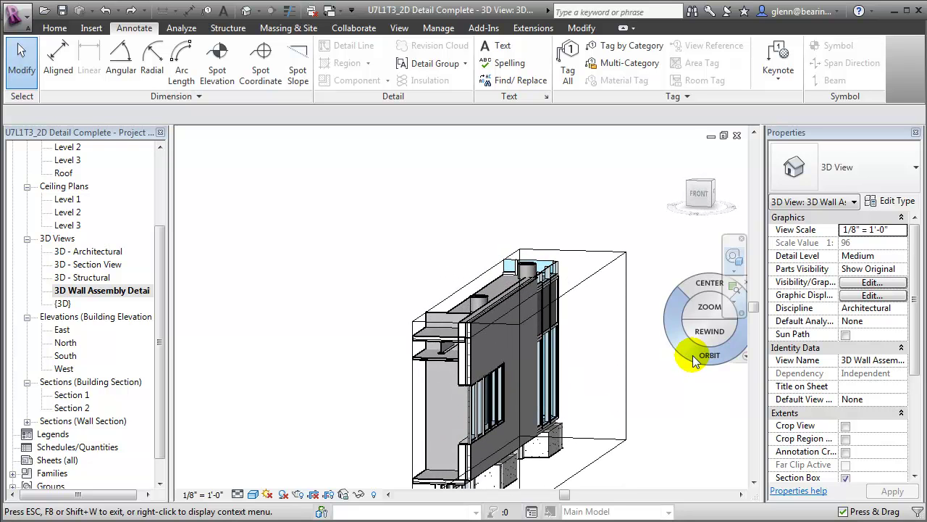
middle_drag(695, 355, 674, 277)
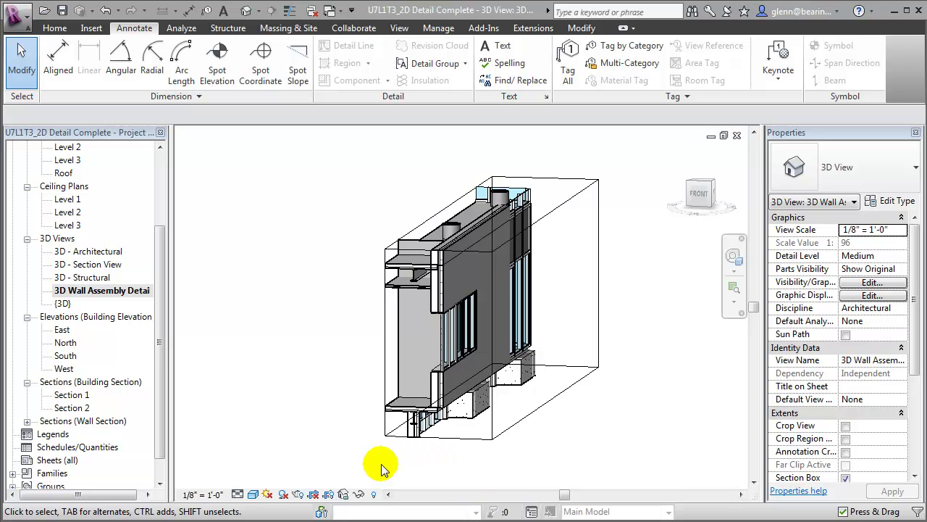
- Save the oblique orientation and lock the 3D Wall Assembly Detail view
click(344, 496)
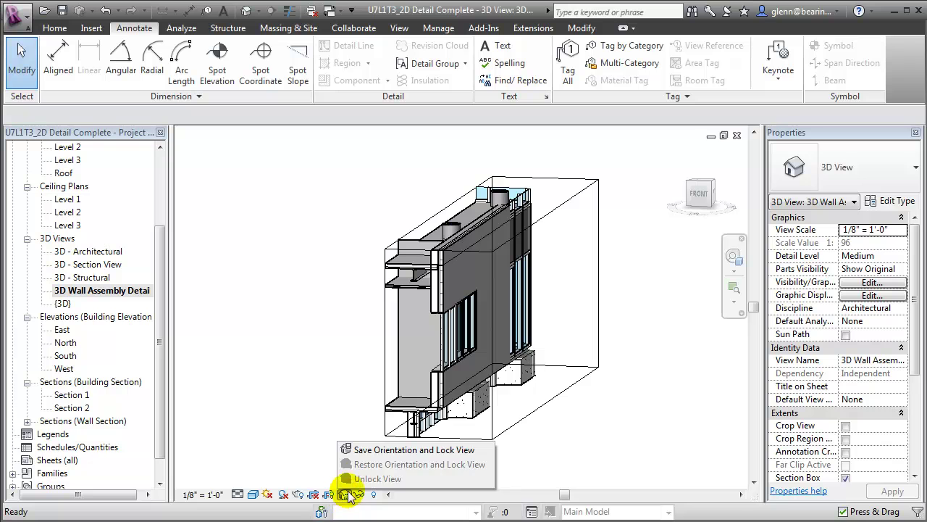
click(381, 450)
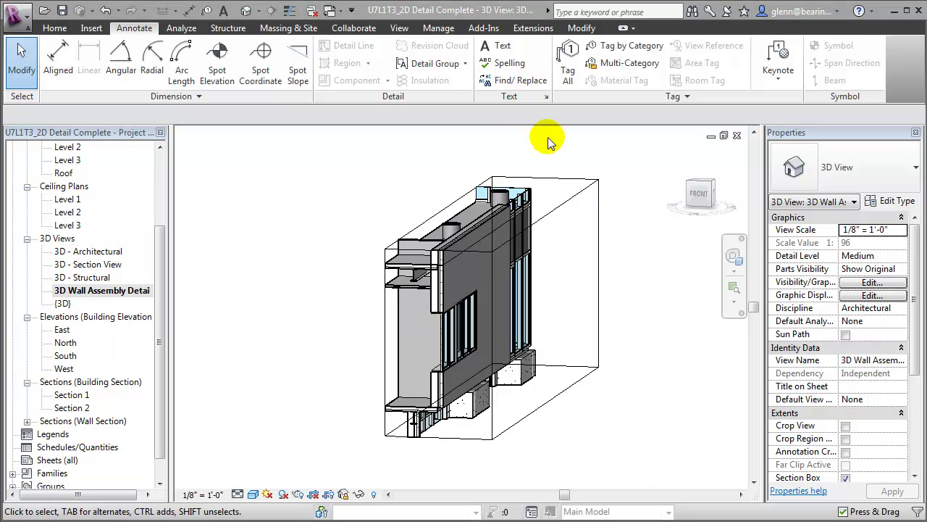
- Add a text note 'Wall Assembly A' with a two-segment leader pointing to the wall
click(495, 49)
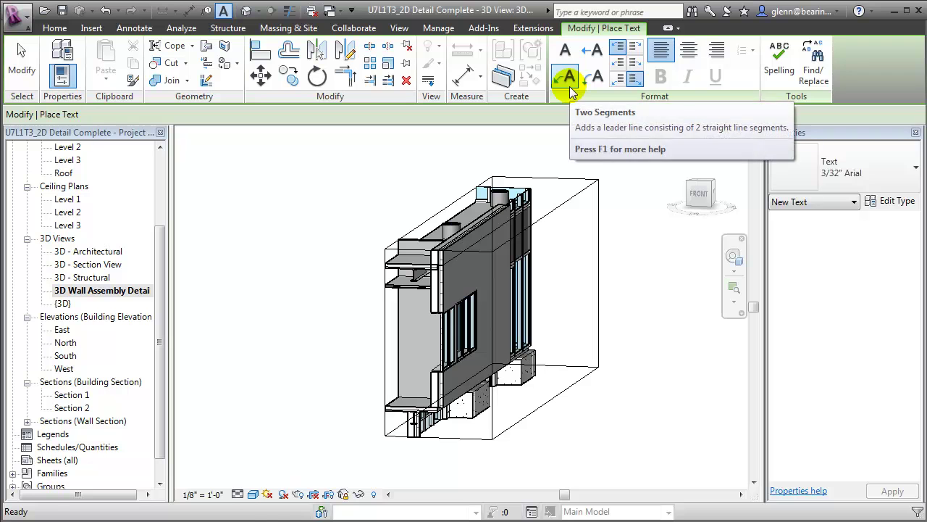
click(569, 80)
click(511, 308)
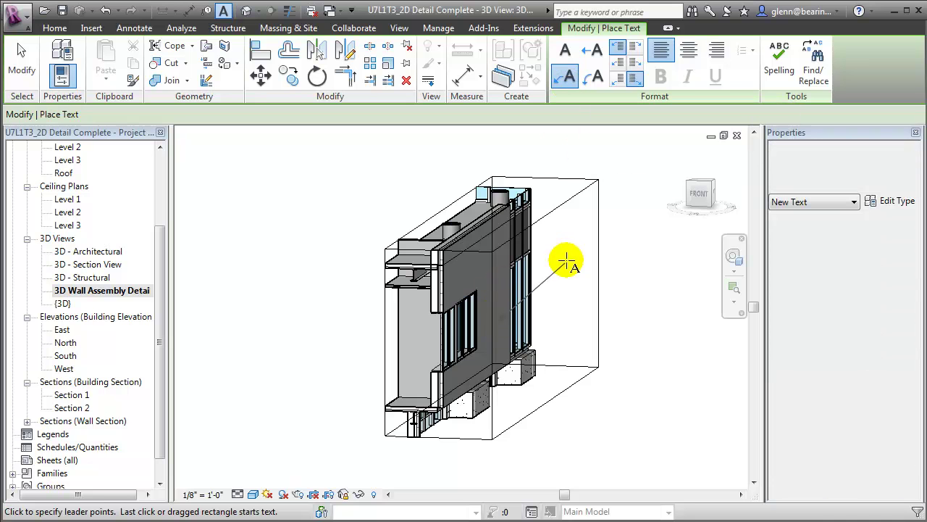
click(565, 251)
click(610, 251)
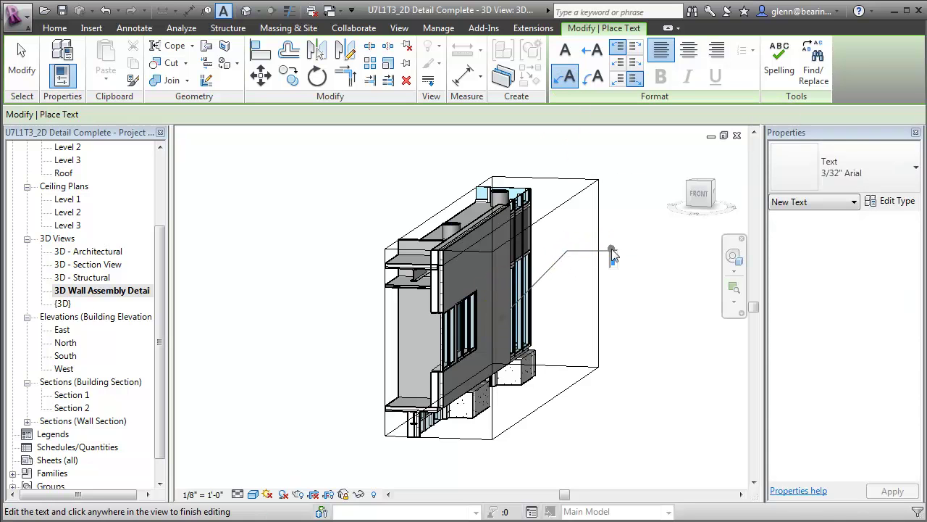
text(Wall)
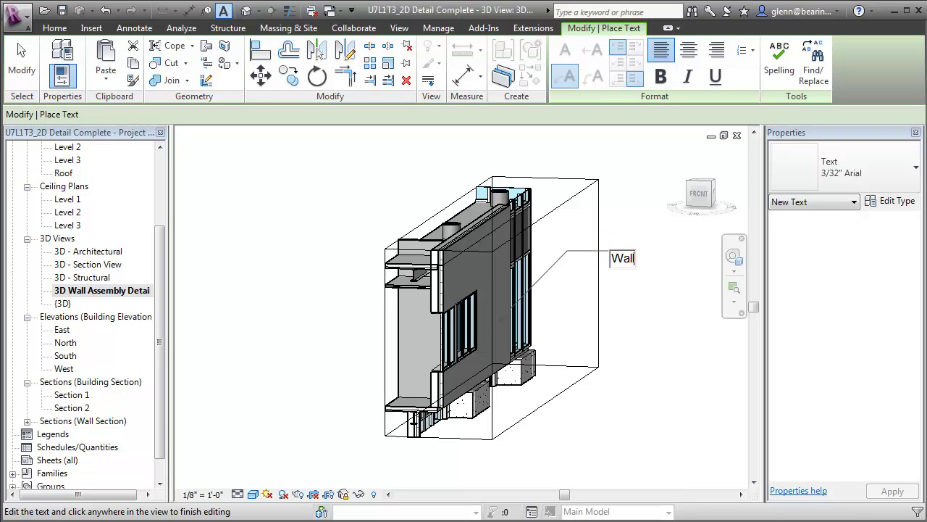
text( Assembly A)
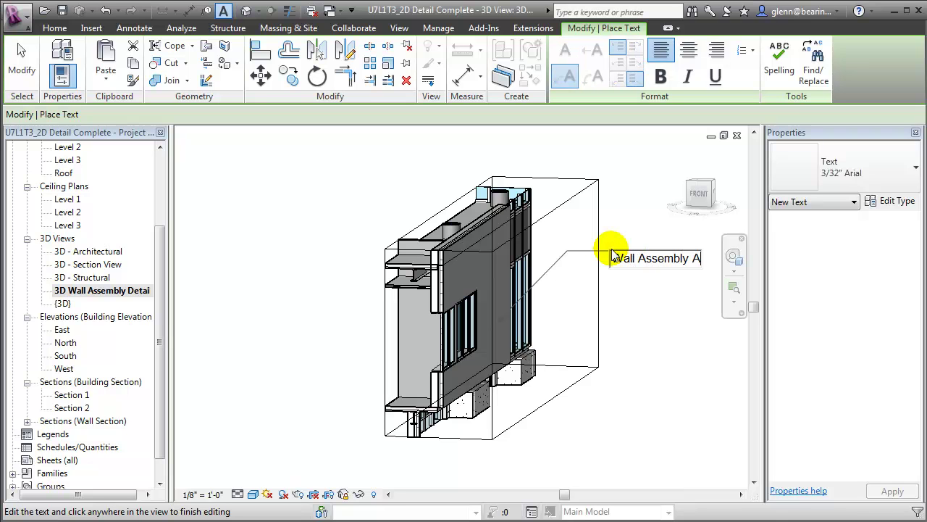
key(Return)
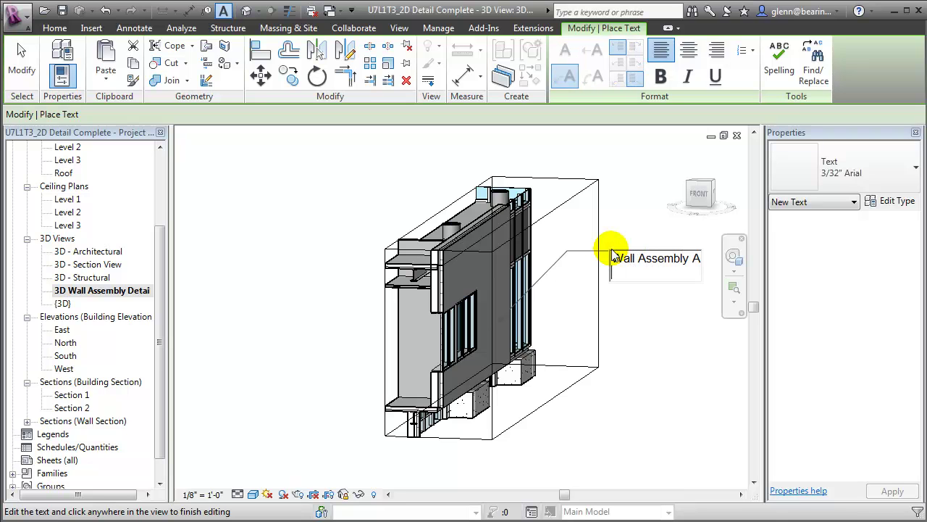
click(629, 321)
key(Escape)
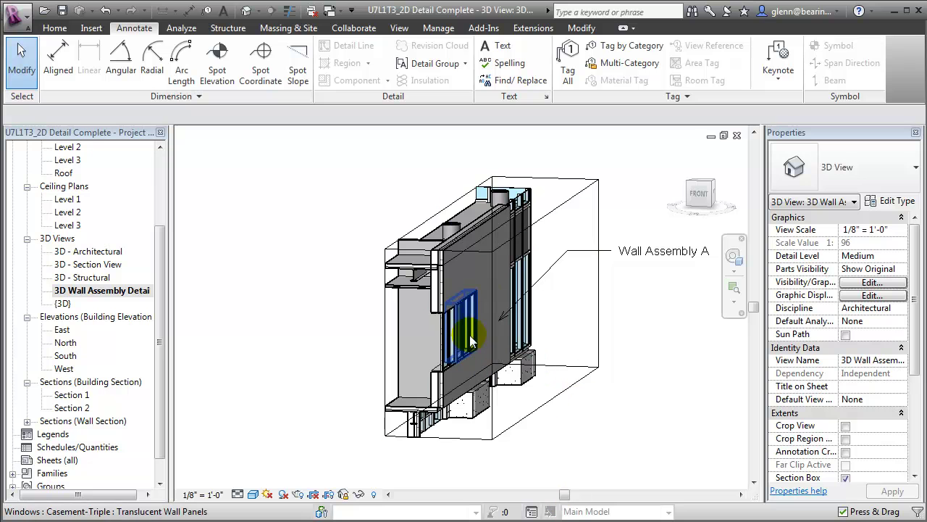
- Turn on Window Tags under Annotation Categories in the view's Visibility/Graphics overrides
click(856, 284)
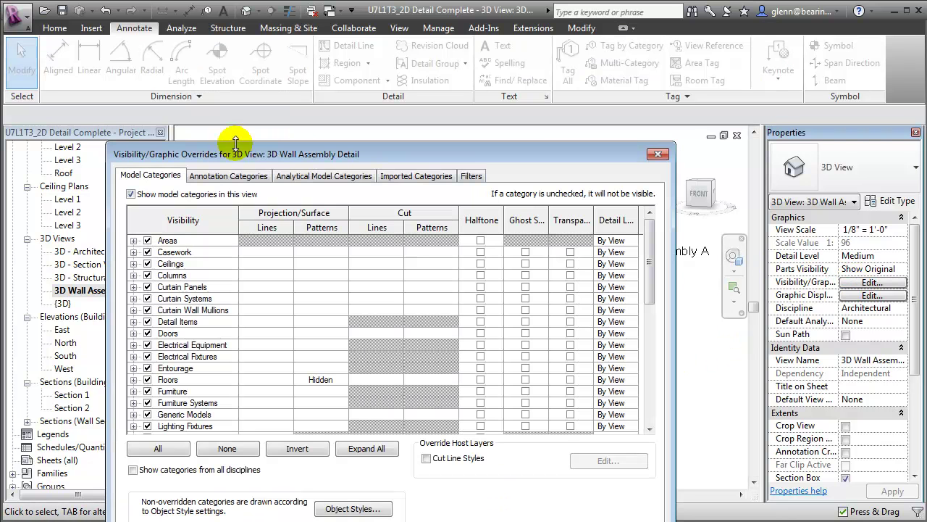
click(233, 175)
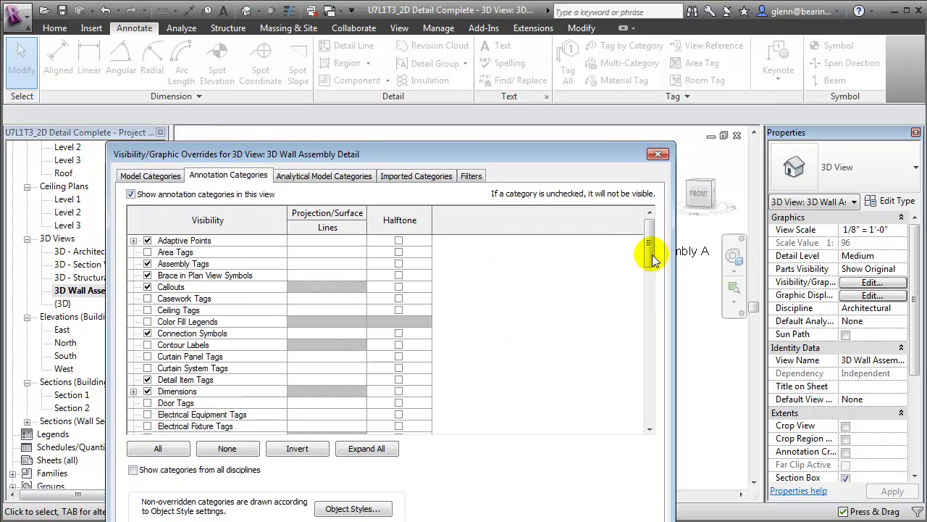
drag(650, 261, 663, 414)
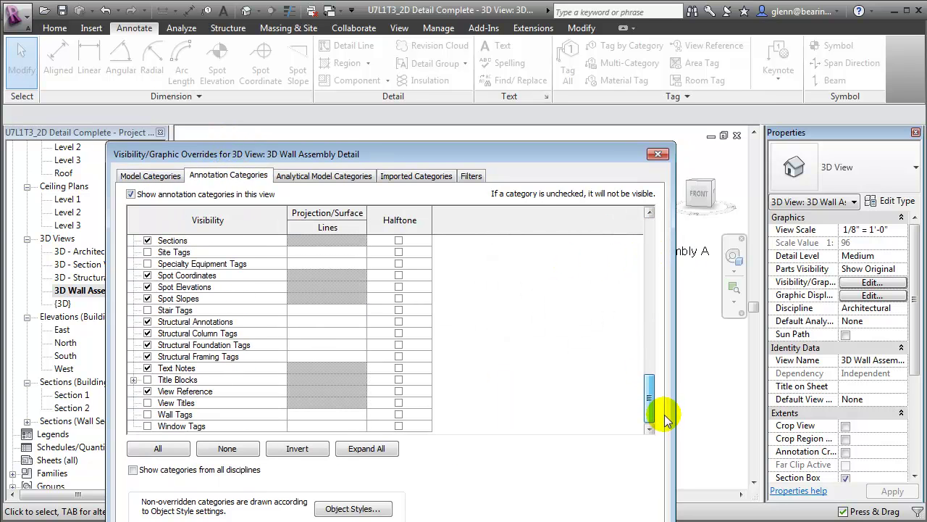
click(147, 426)
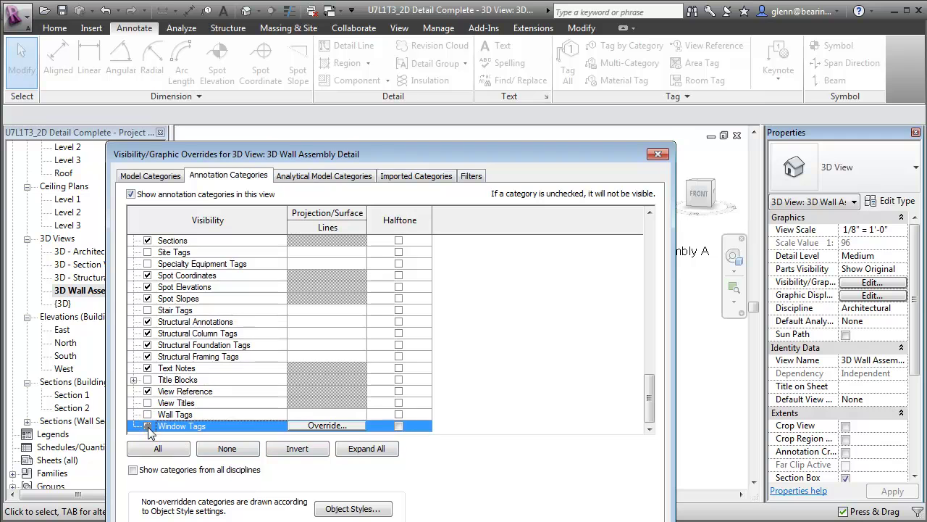
key(Return)
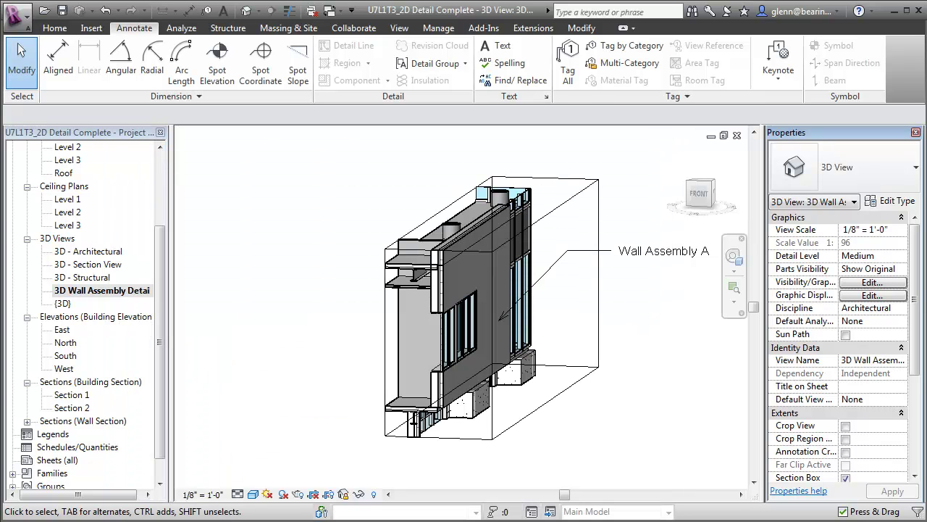
- Tag the window by category with a leadered tag 16 placed below and right of the model
click(642, 45)
click(469, 340)
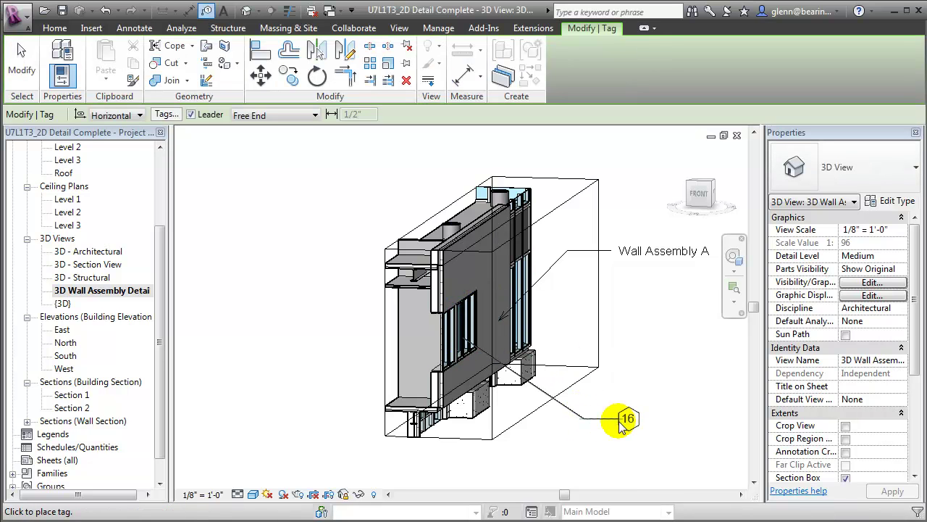
click(625, 424)
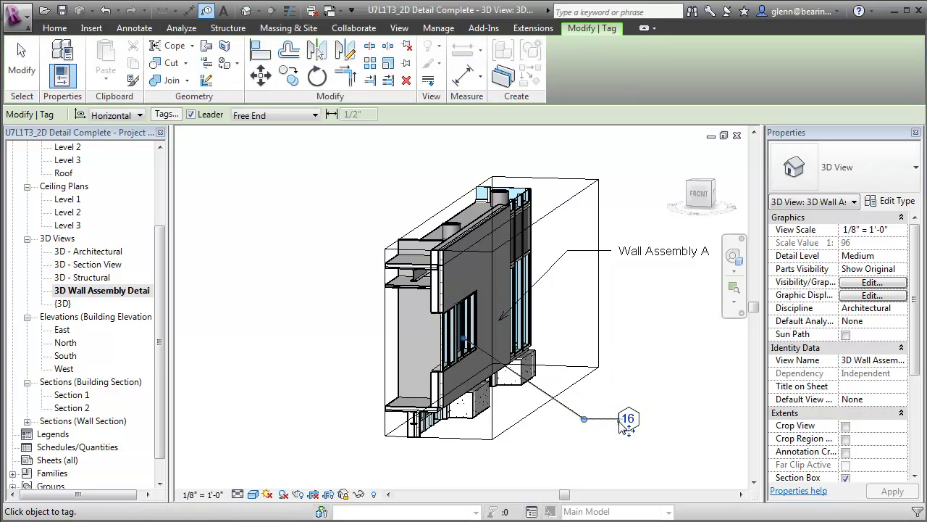
click(643, 457)
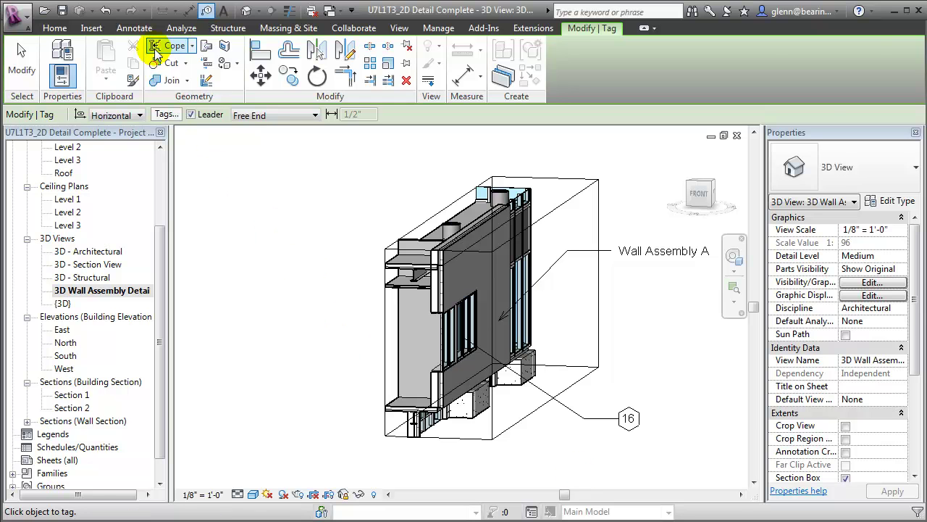
click(137, 28)
click(778, 73)
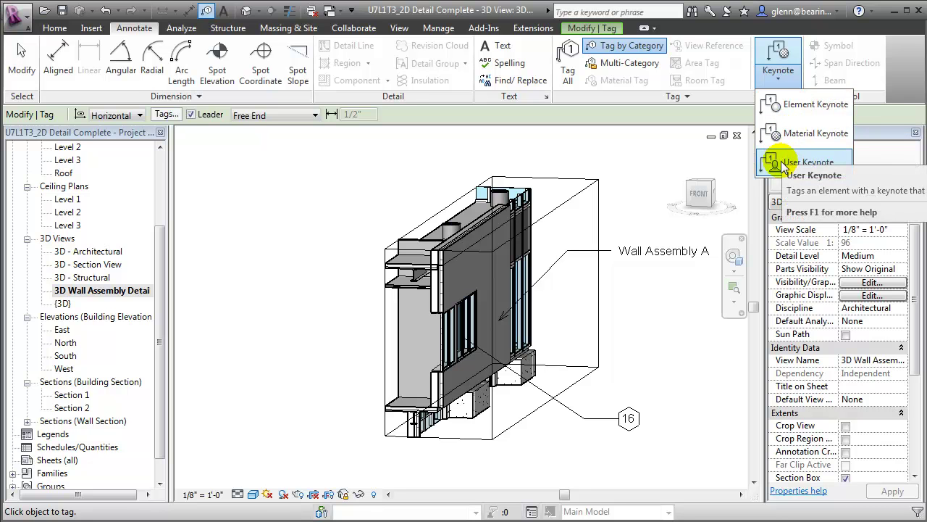
- Place a 07 24 00.A3 material keynote on a leader from the exterior wall, at upper right
click(774, 133)
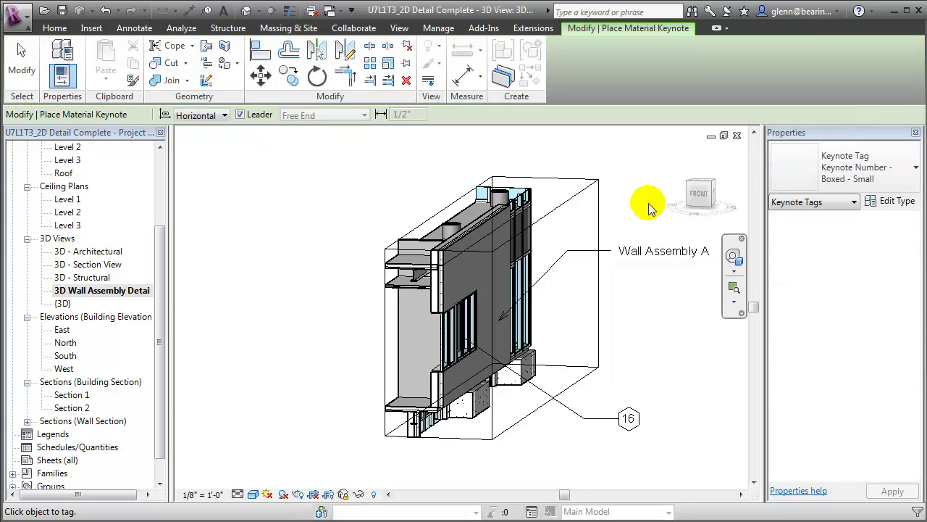
click(502, 268)
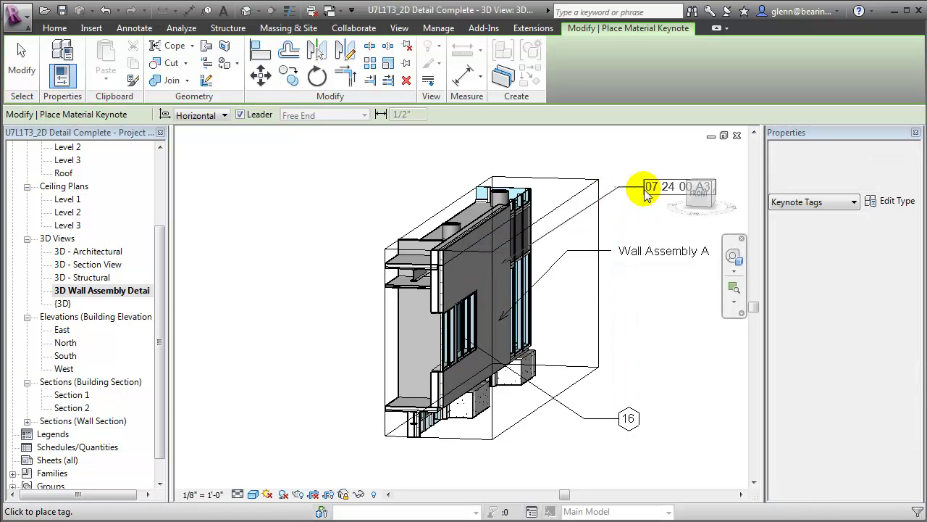
click(647, 190)
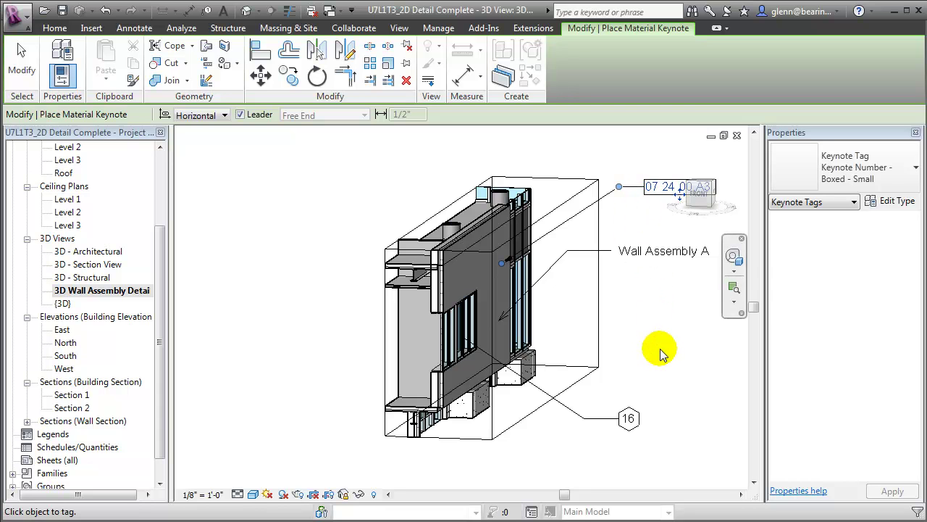
key(Escape)
key(Escape)
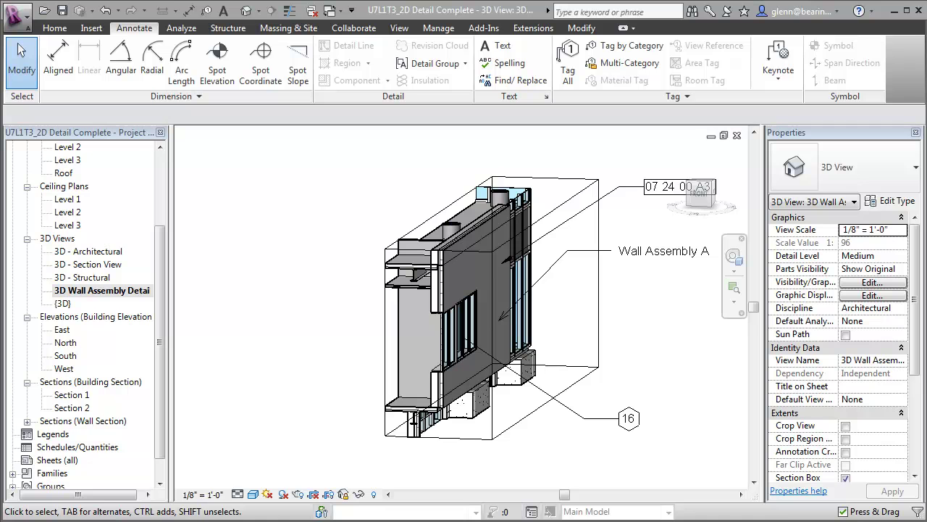
- Create parts from the exterior EIFS wall's layers and keep the view's Parts Visibility on Show Parts
click(559, 460)
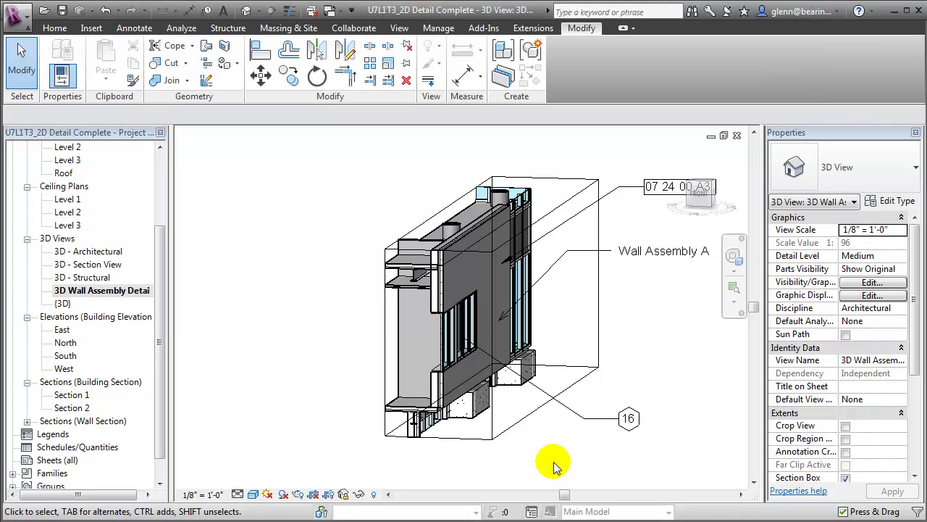
click(457, 396)
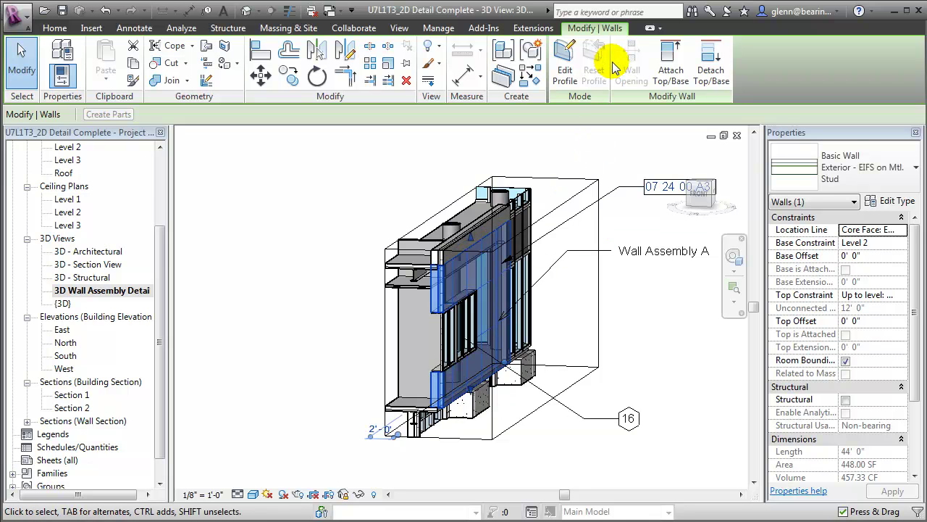
click(505, 78)
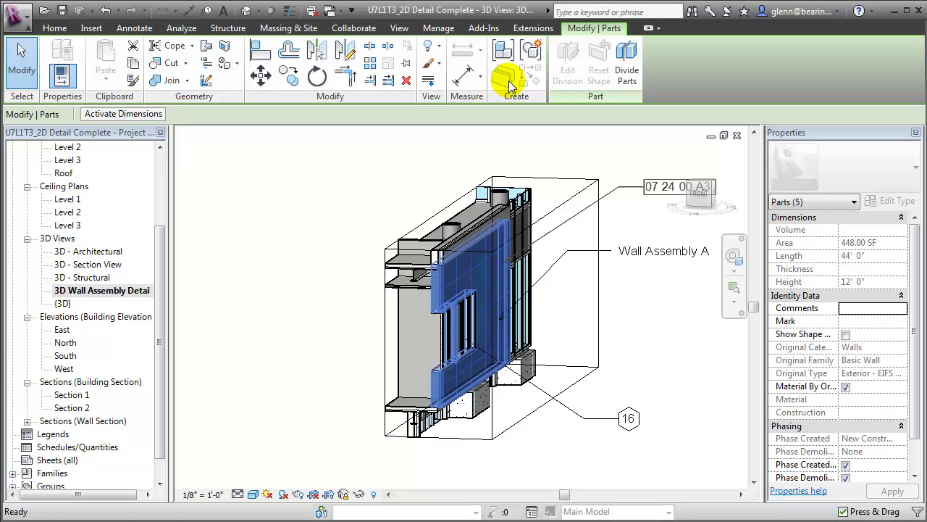
click(642, 357)
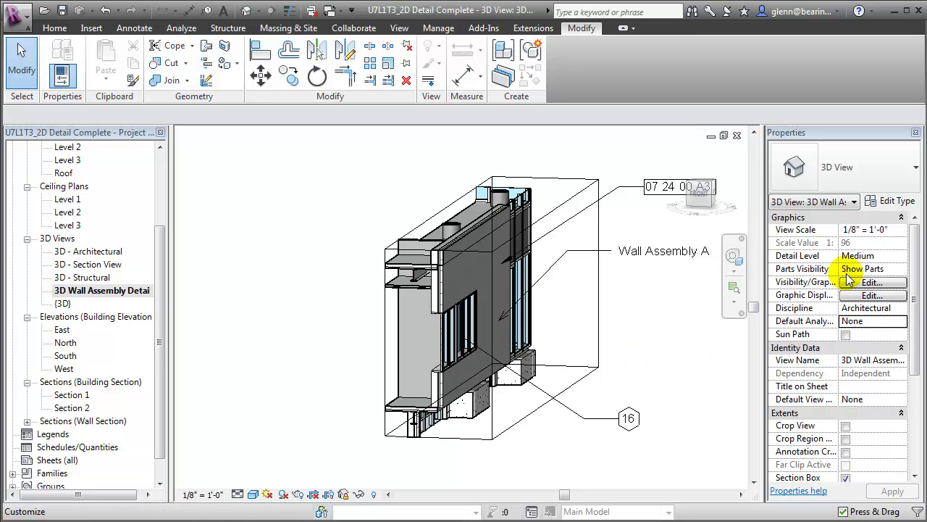
click(902, 269)
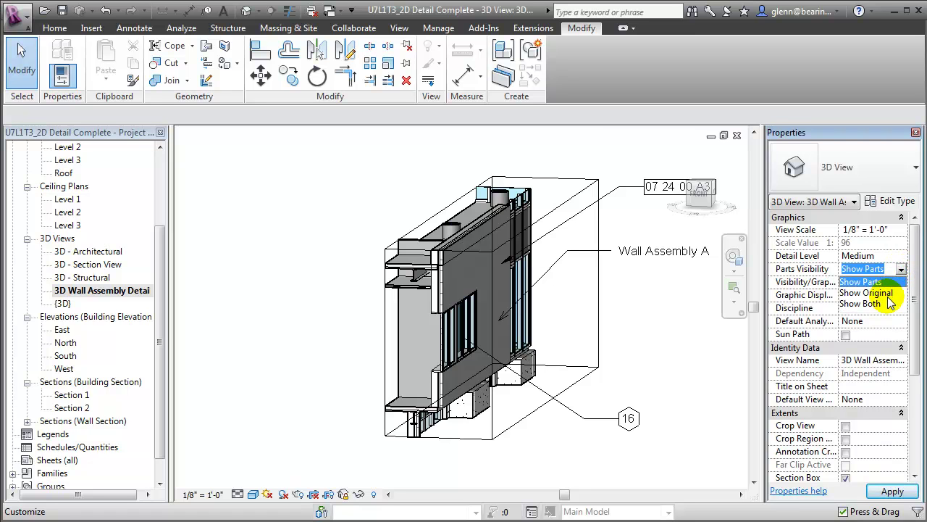
click(662, 378)
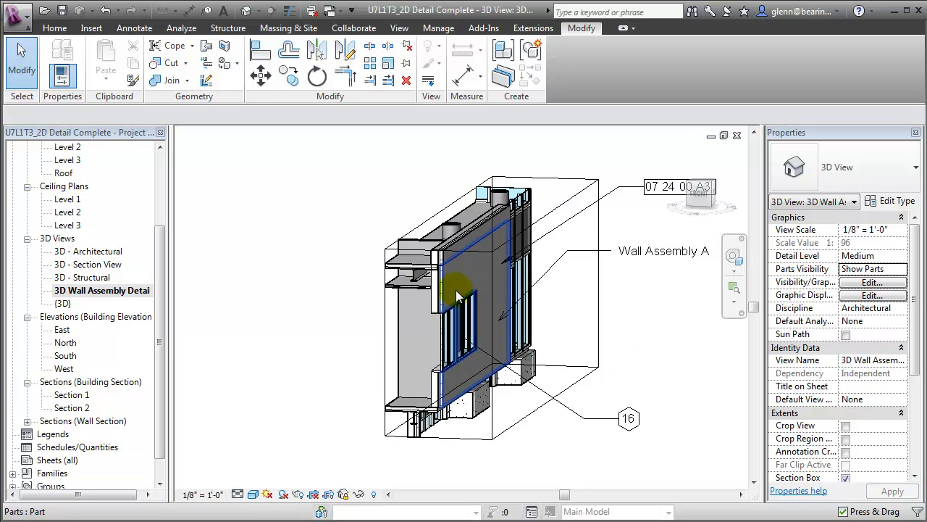
- Enlarge the section box toward the front and pull back the EIFS finish part's left edge
click(456, 297)
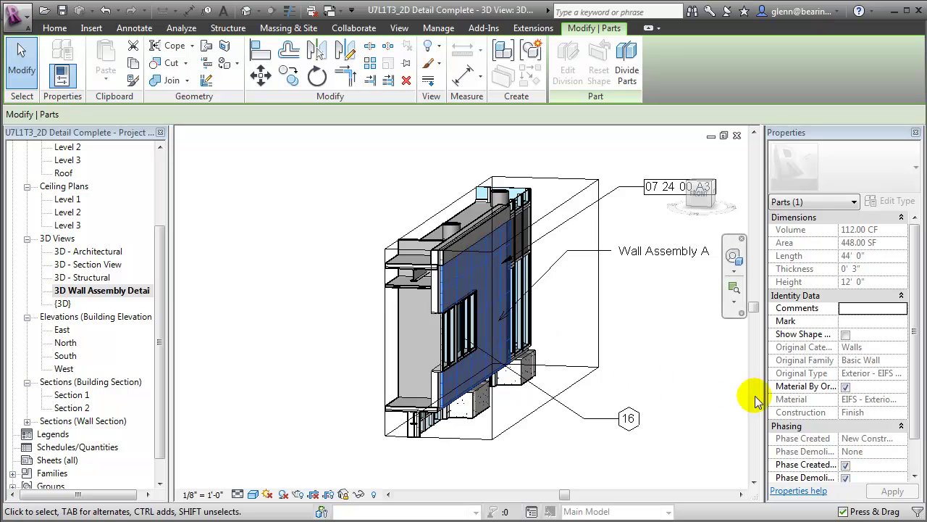
click(846, 334)
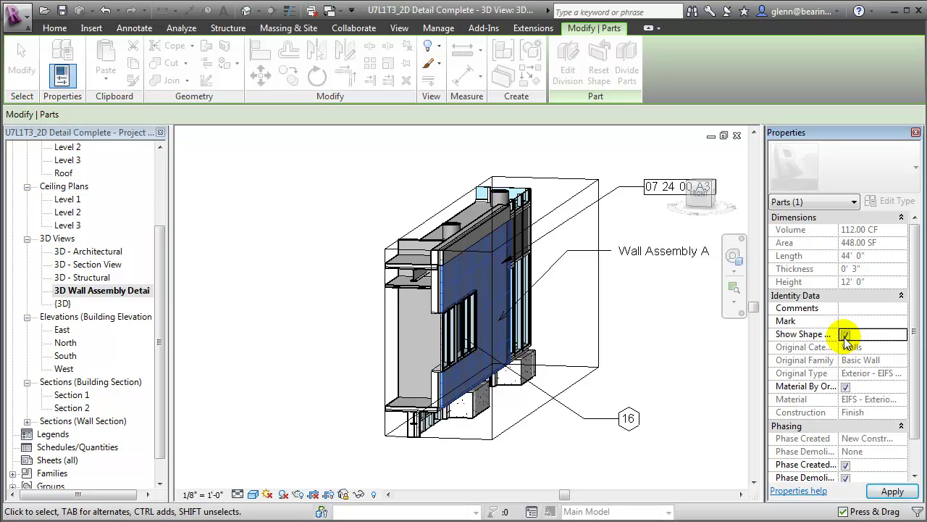
click(385, 340)
drag(436, 344, 305, 410)
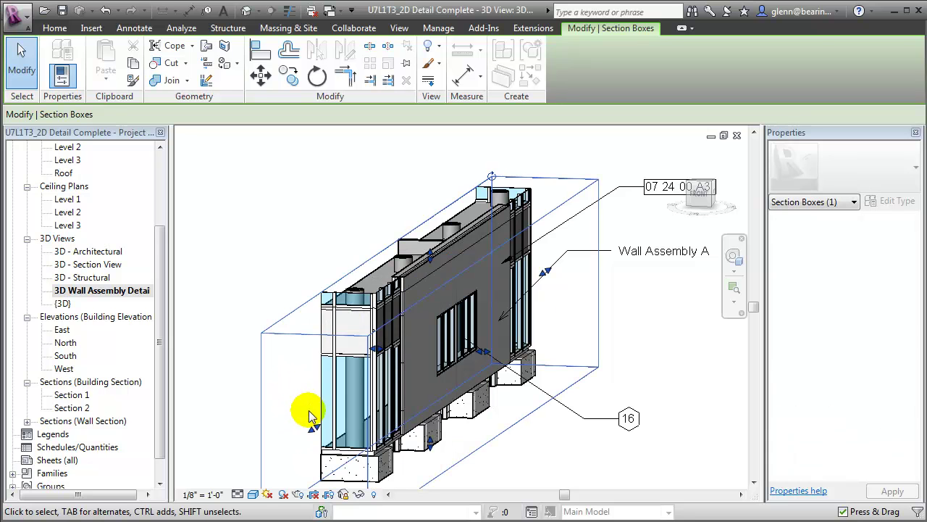
click(412, 346)
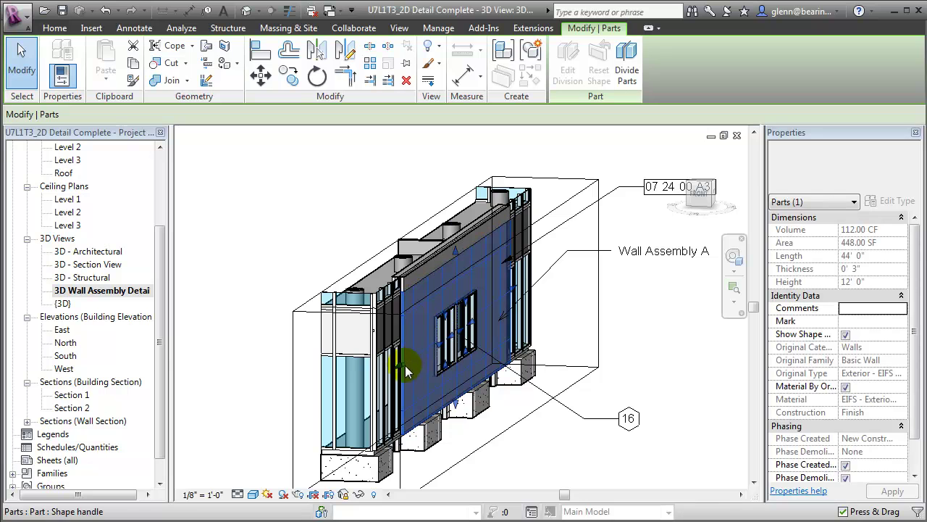
drag(415, 360, 432, 355)
click(523, 431)
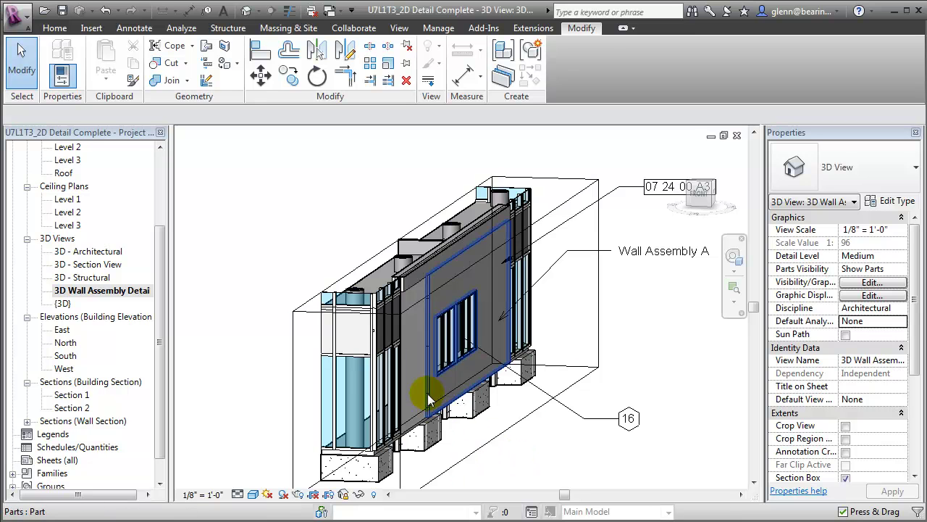
- Peel back the air-layer part by dragging its left shape handle
click(418, 395)
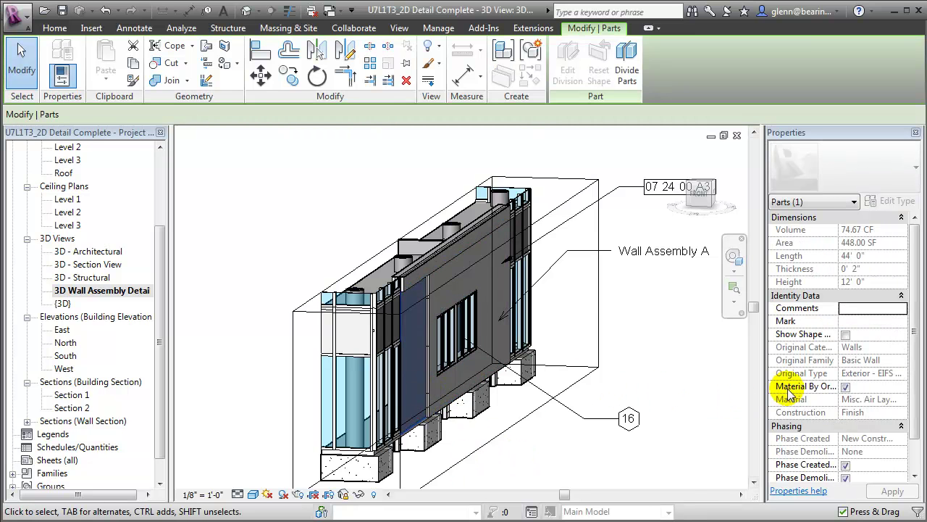
click(845, 335)
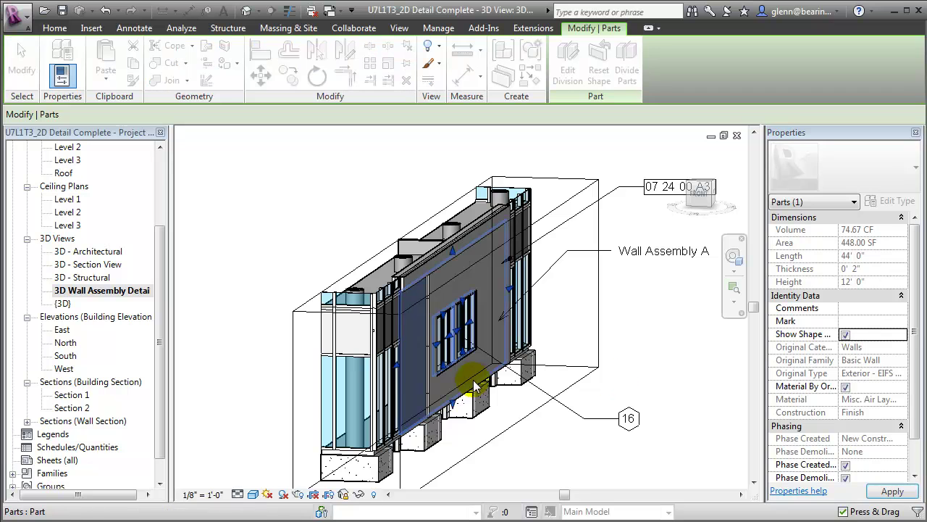
drag(395, 366, 417, 355)
- Trim the section box at the wall's left end and zoom into the exposed layers
click(557, 476)
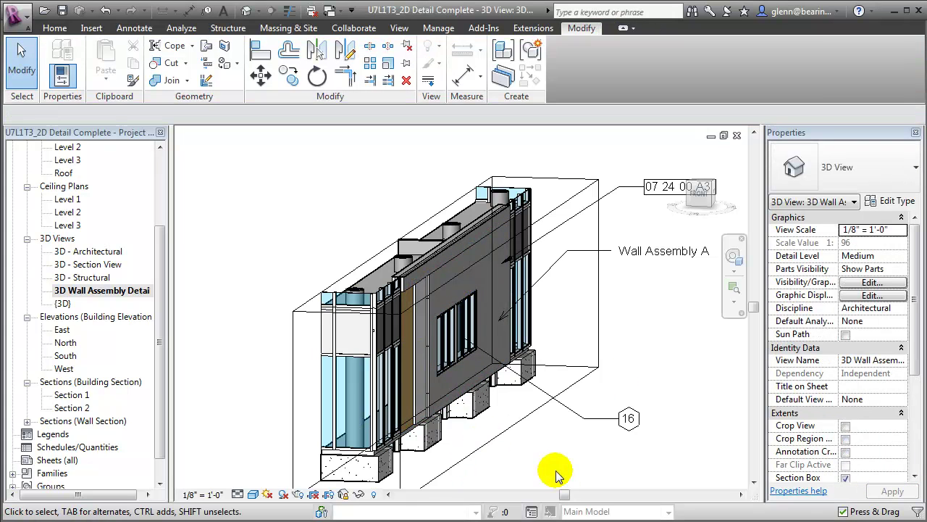
click(292, 425)
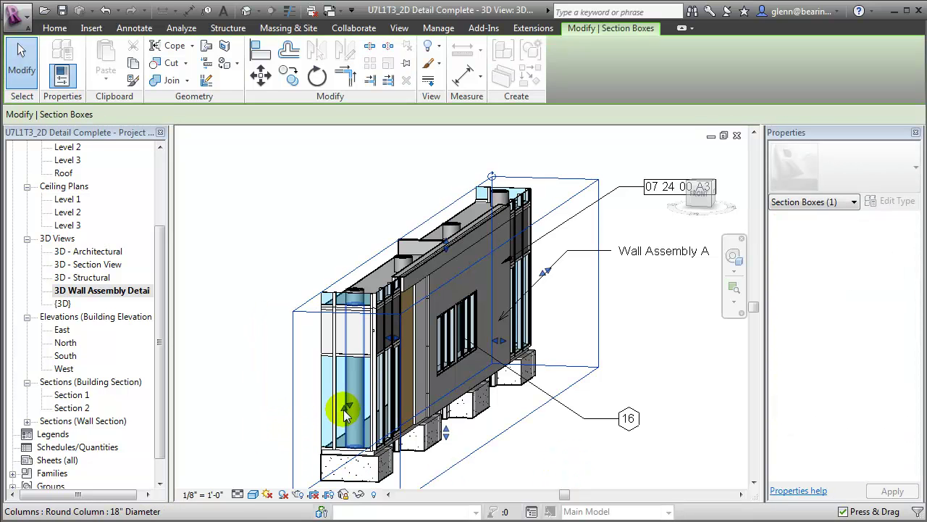
drag(347, 403, 388, 357)
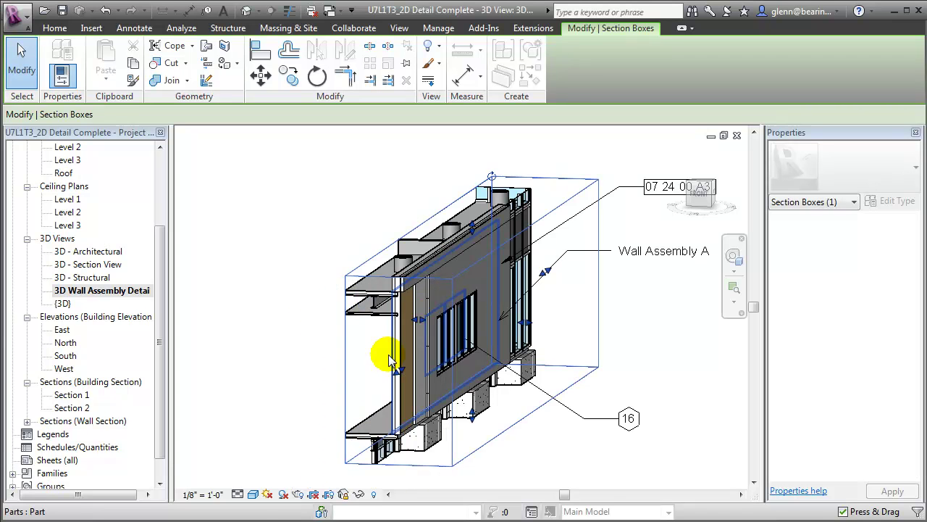
click(544, 458)
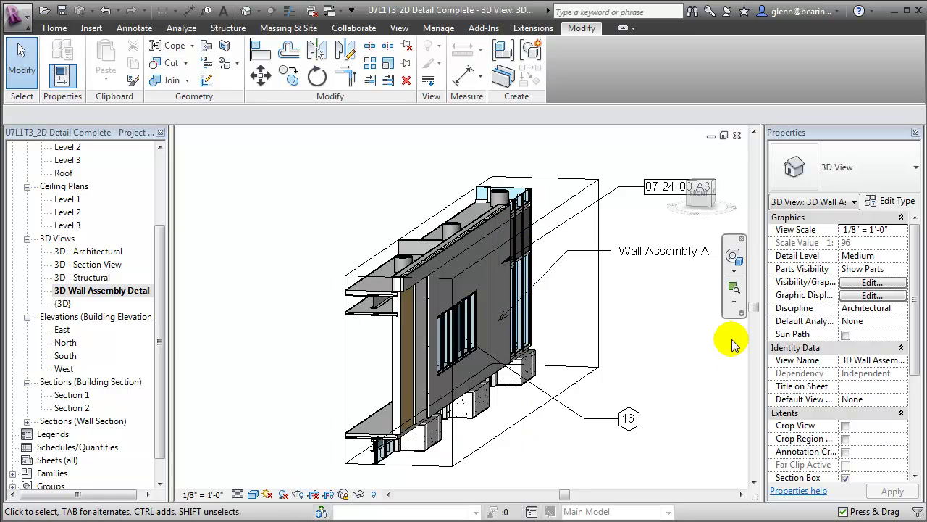
click(730, 288)
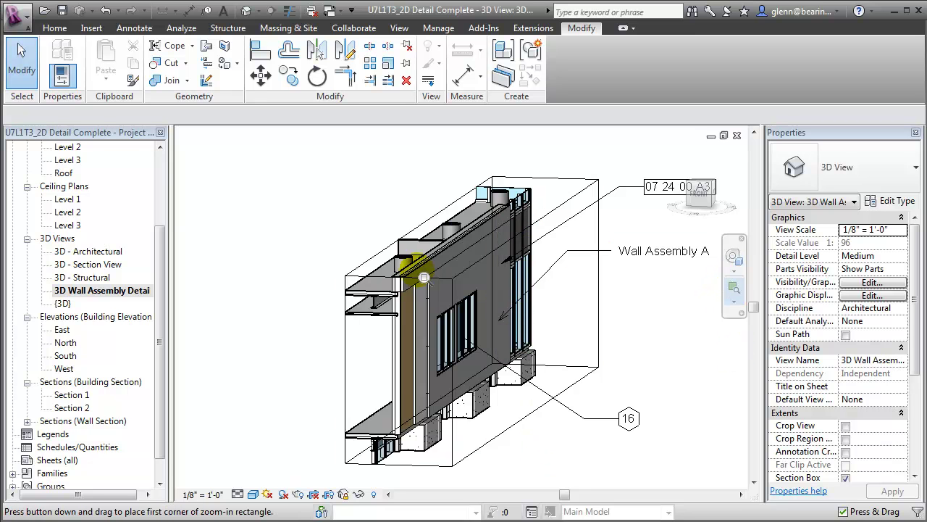
drag(349, 212, 591, 482)
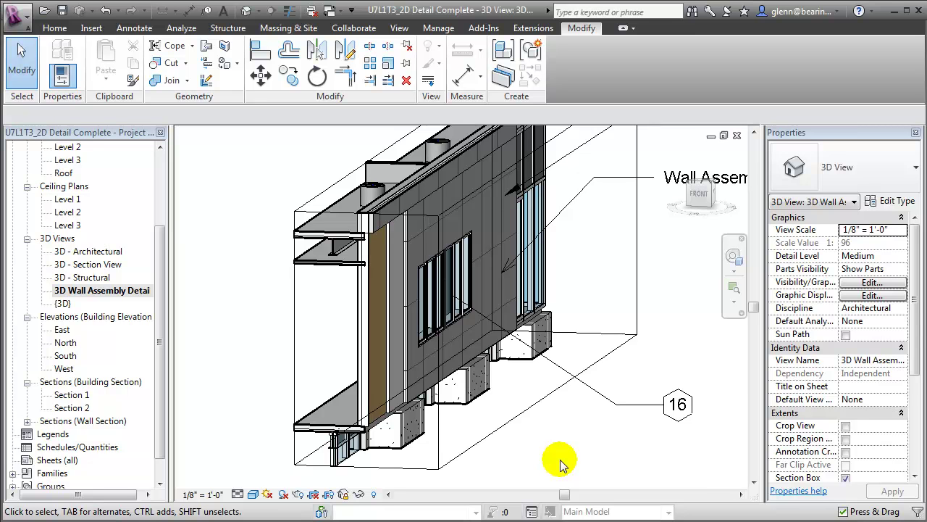
- Start a material keynote on the exposed wall layer, positioning its tag below the wall
key(Escape)
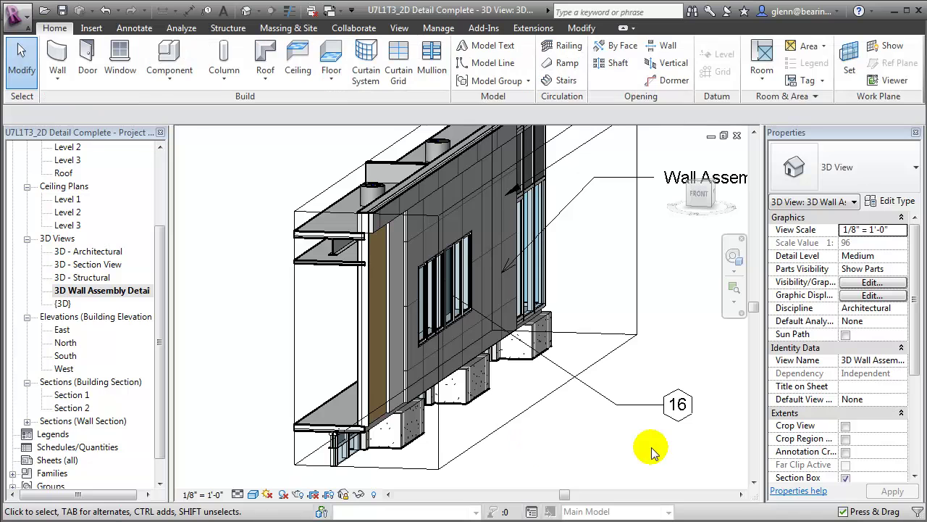
click(141, 29)
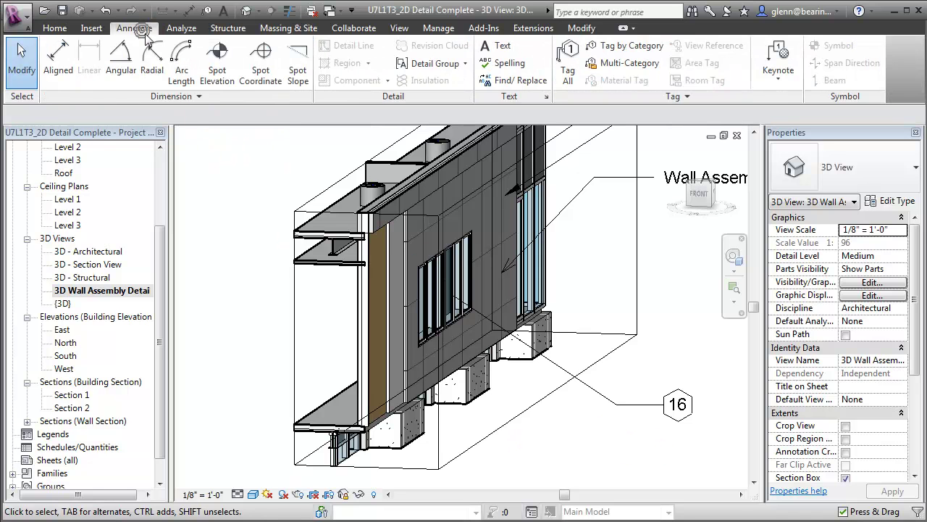
click(766, 67)
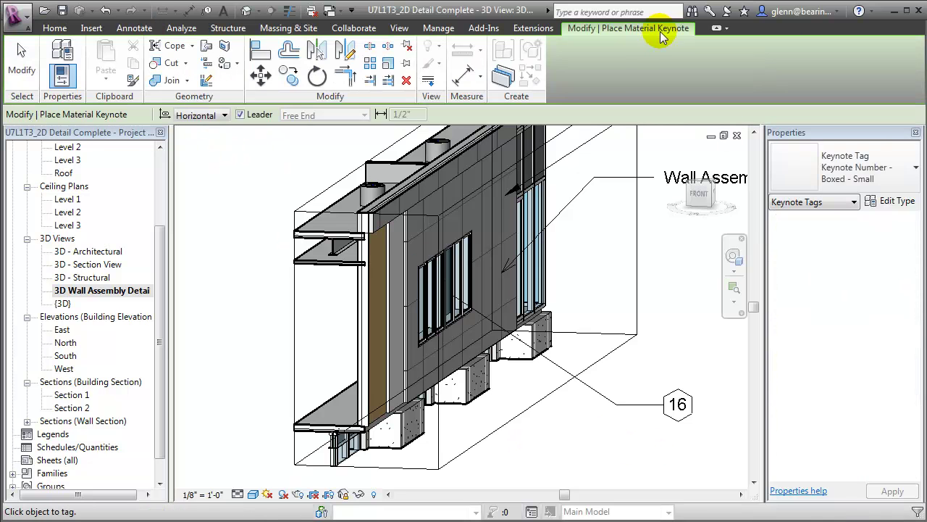
click(387, 337)
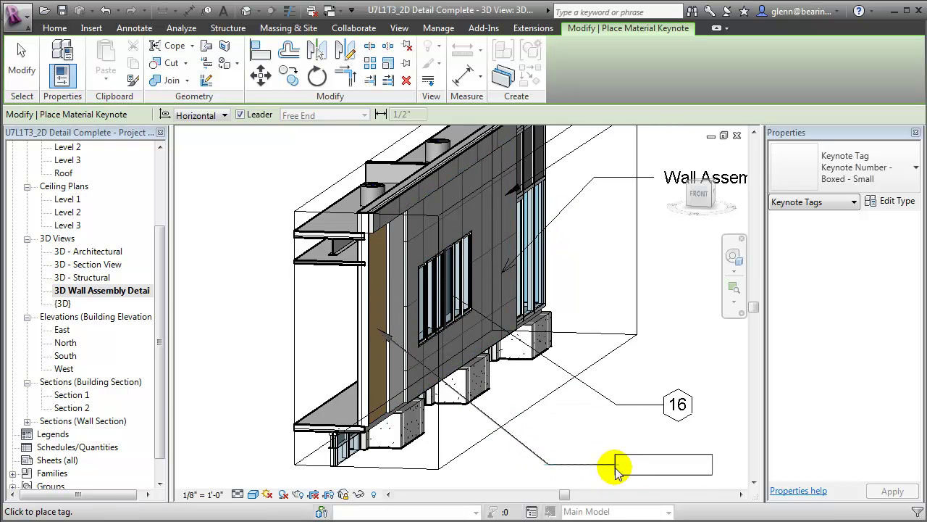
click(616, 470)
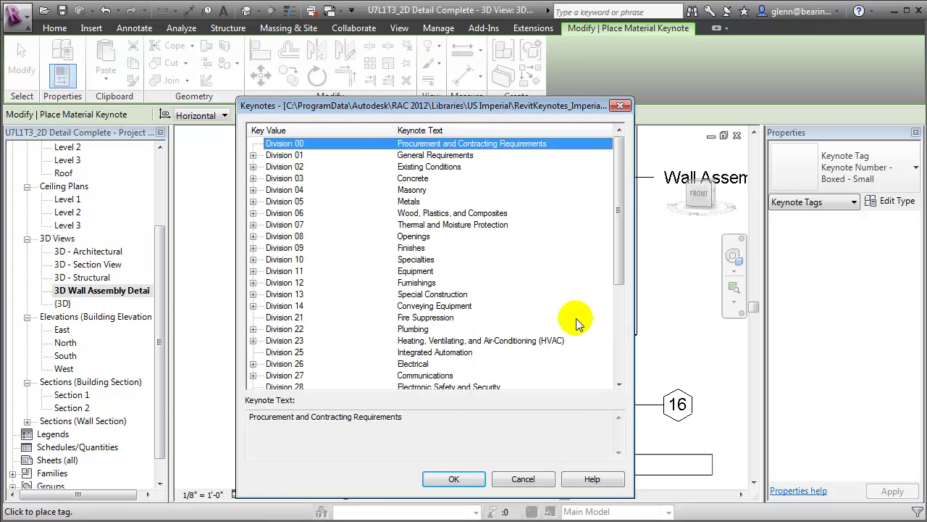
- Choose keynote 05 41 00.A4 (3-1/2" Metal Stud) under Metals and place the tag
click(265, 203)
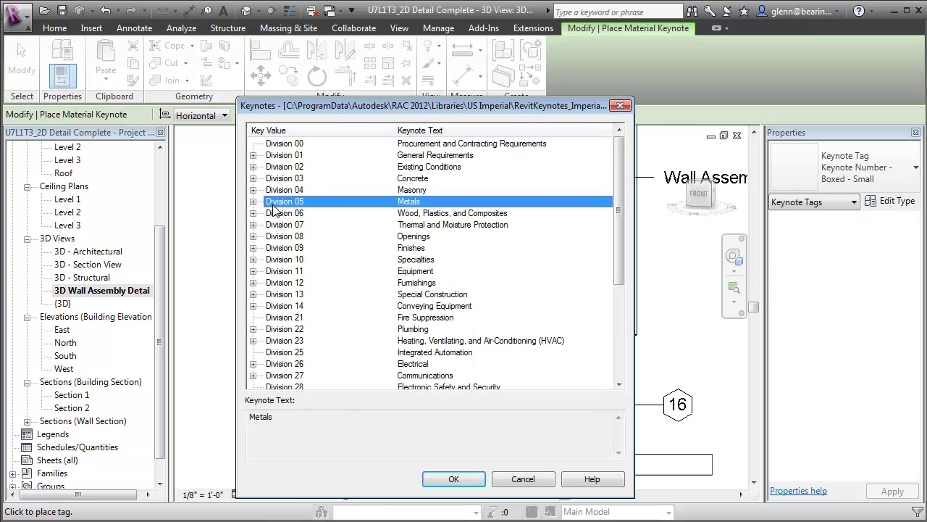
click(253, 201)
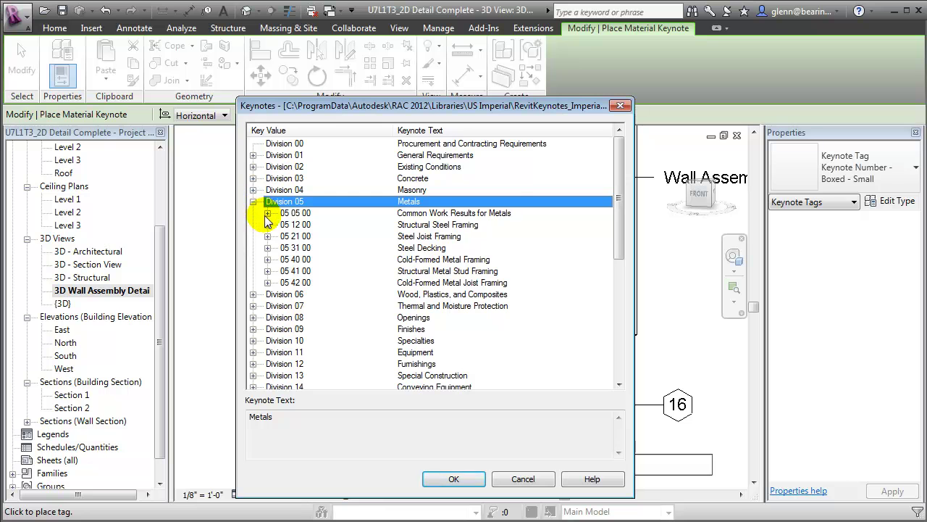
scroll(269, 239, down, 1)
click(267, 259)
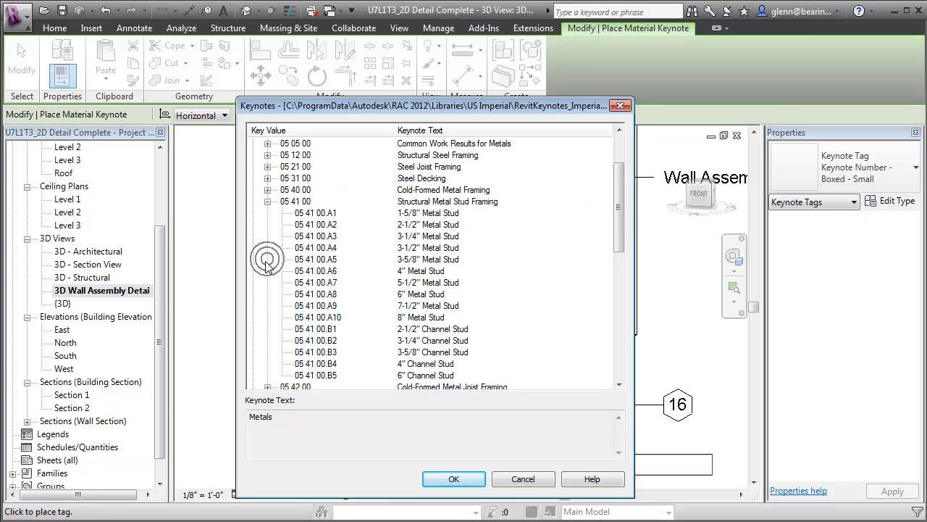
click(304, 248)
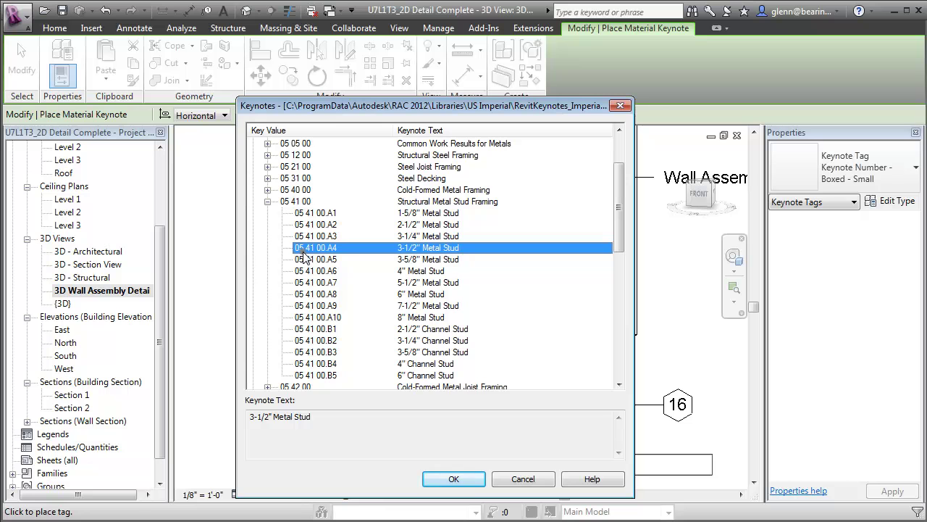
click(461, 479)
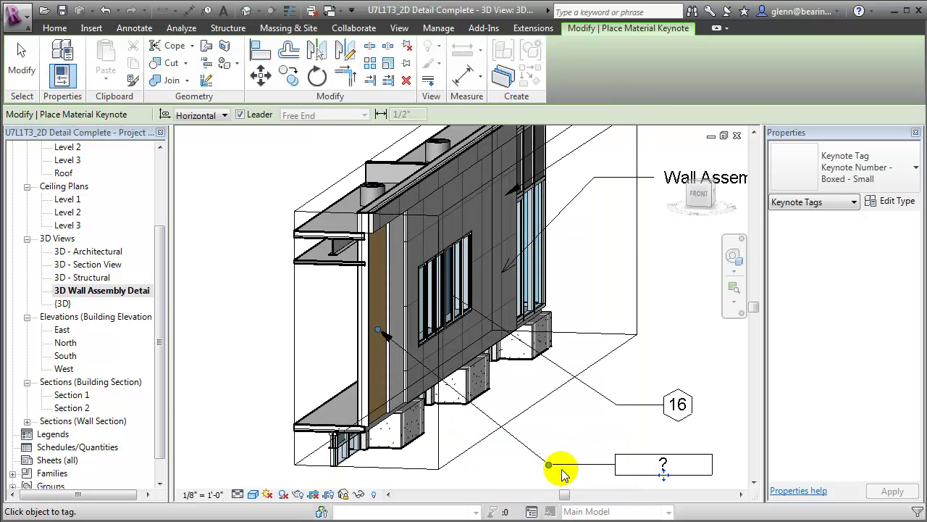
click(565, 465)
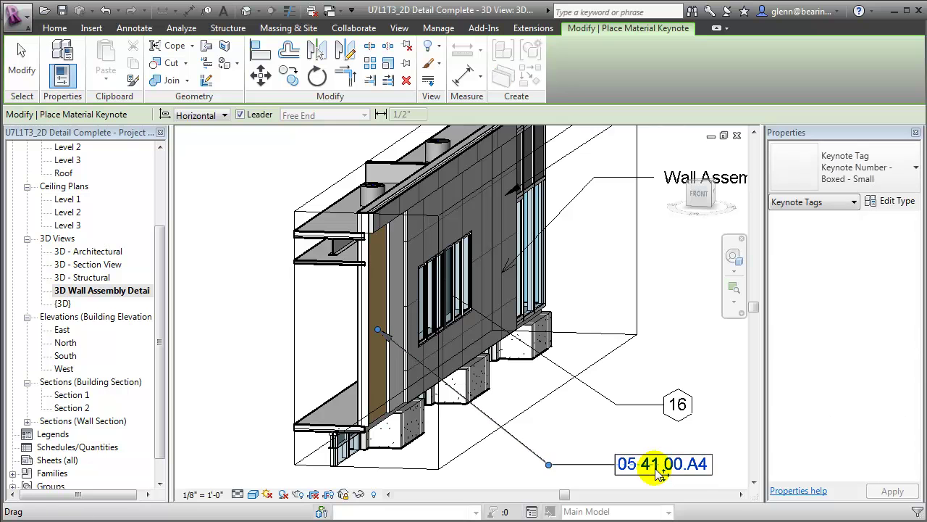